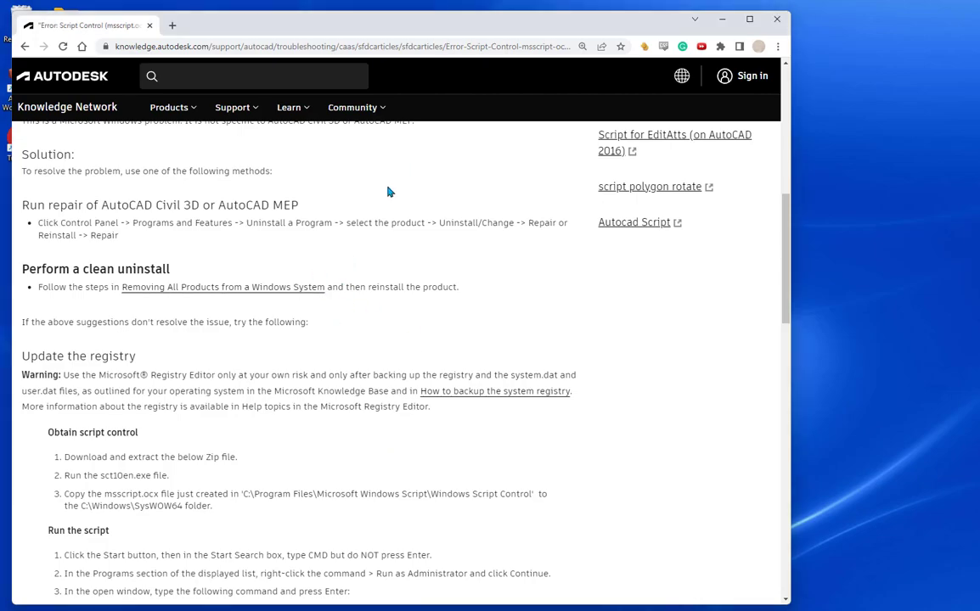
# Scroll the article to 'Update the registry' and select the C:\Windows\SysWOW64 path in step 3.
pyautogui.scroll(2, 382, 224)
pyautogui.scroll(3, 255, 170)
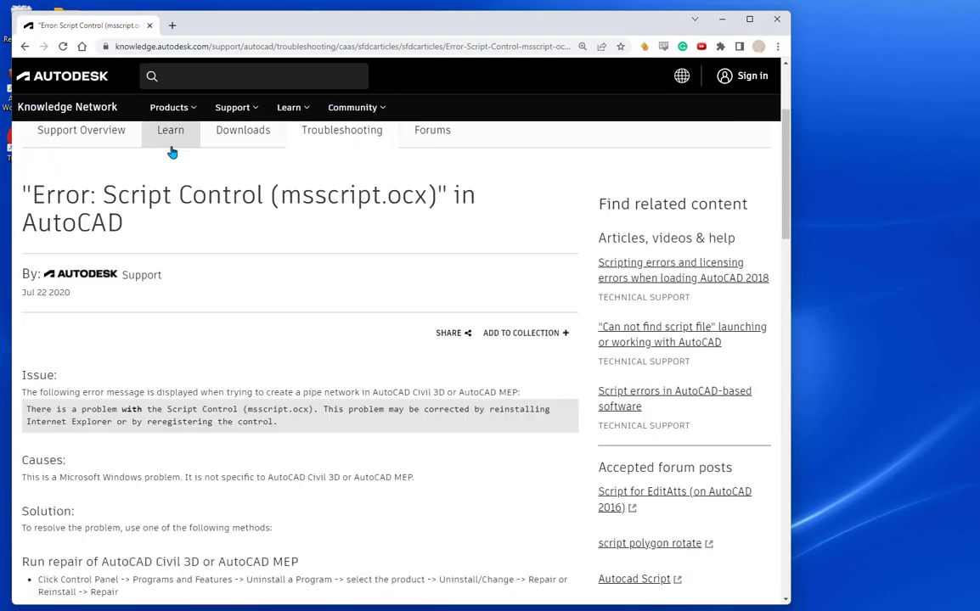
pyautogui.scroll(-3, 289, 238)
pyautogui.scroll(-1, 284, 250)
pyautogui.scroll(1, 278, 230)
pyautogui.scroll(4, 293, 216)
pyautogui.scroll(-2, 306, 221)
pyautogui.scroll(-1, 319, 259)
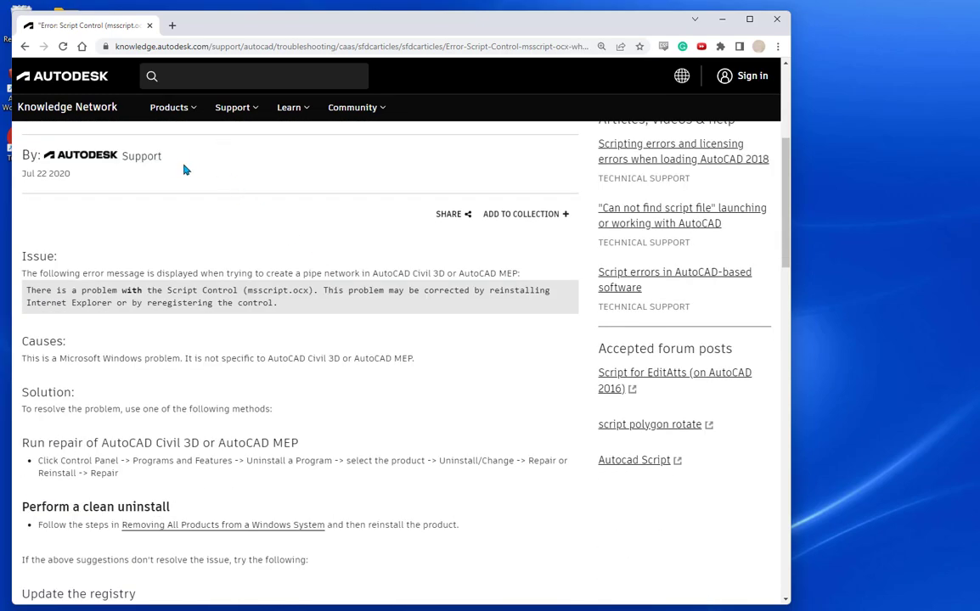
pyautogui.scroll(-2, 199, 183)
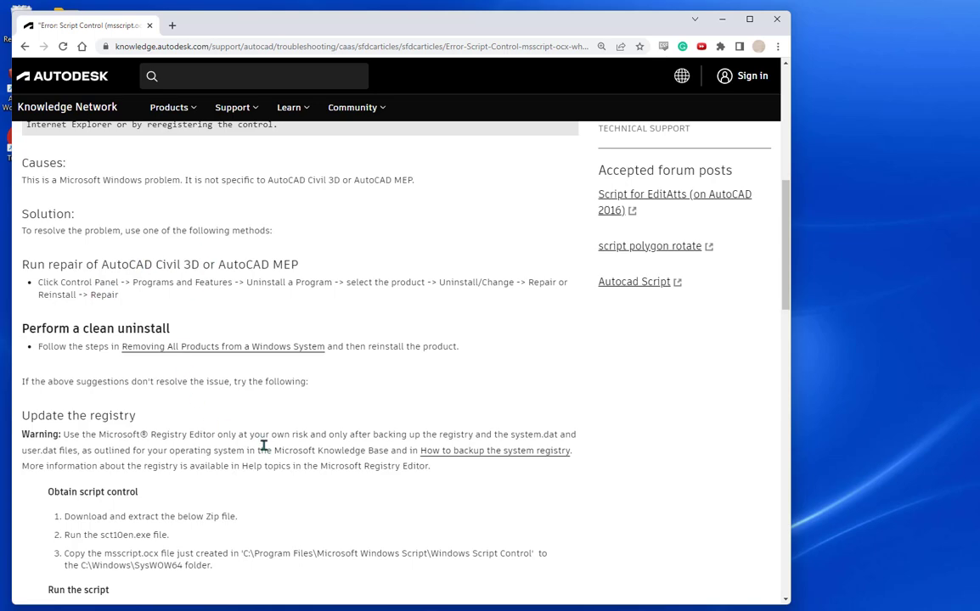
pyautogui.scroll(-1, 305, 459)
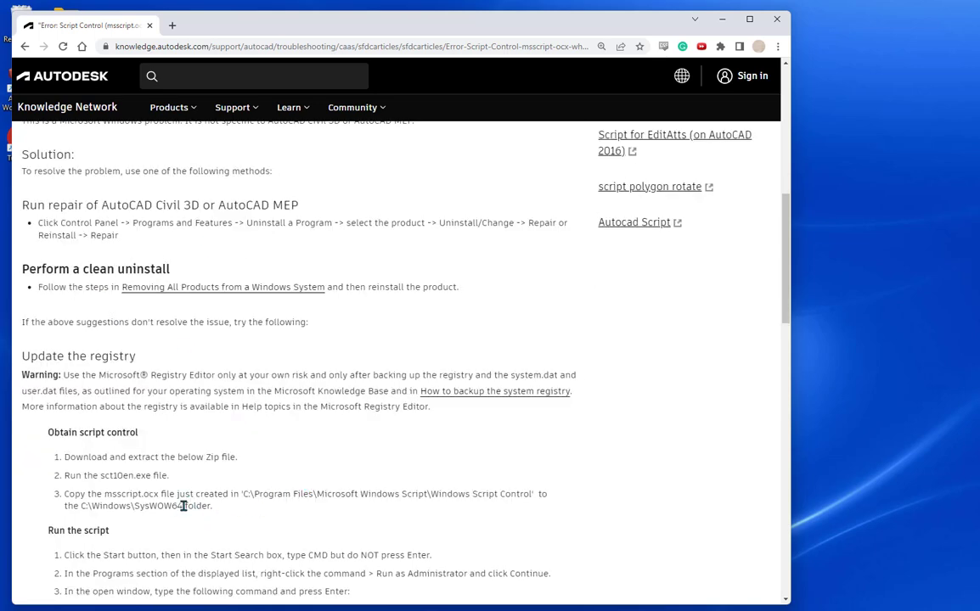
pyautogui.moveTo(182, 505); pyautogui.dragTo(83, 506)
pyautogui.hotkey('ctrl', 'c')
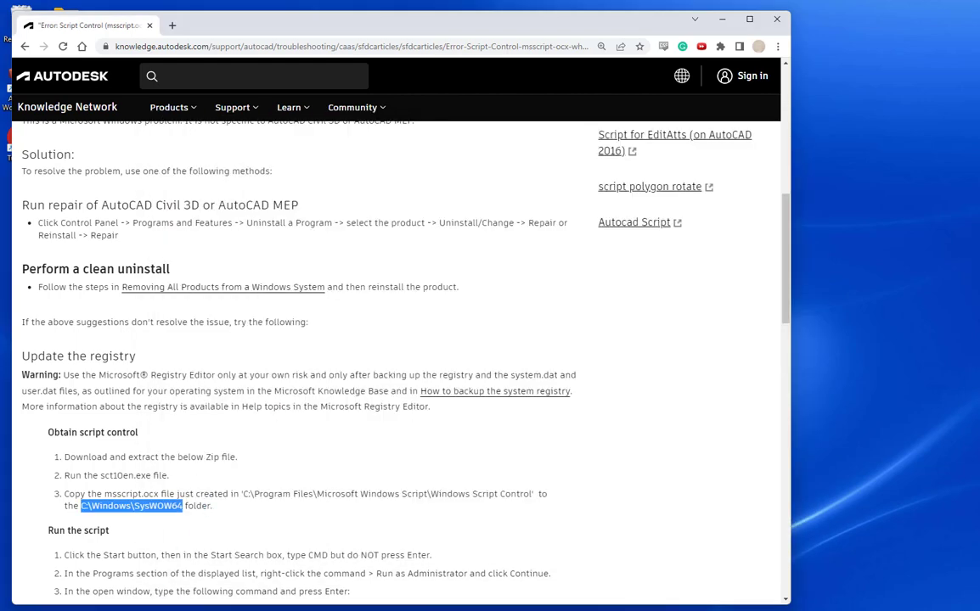
# Go to C:\Windows\SysWOW64 in File Explorer using the pasted path.
pyautogui.click(333, 181)
pyautogui.hotkey('ctrl', 'v')
pyautogui.press('Return')
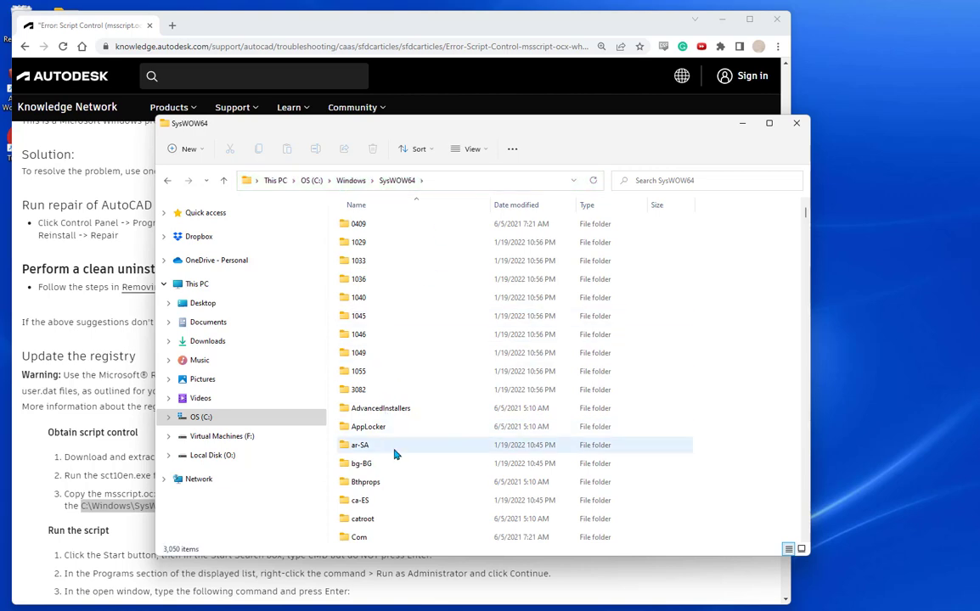
# Locate msscript.ocx in the SysWOW64 file list by typing 'msscript'.
pyautogui.click(395, 453)
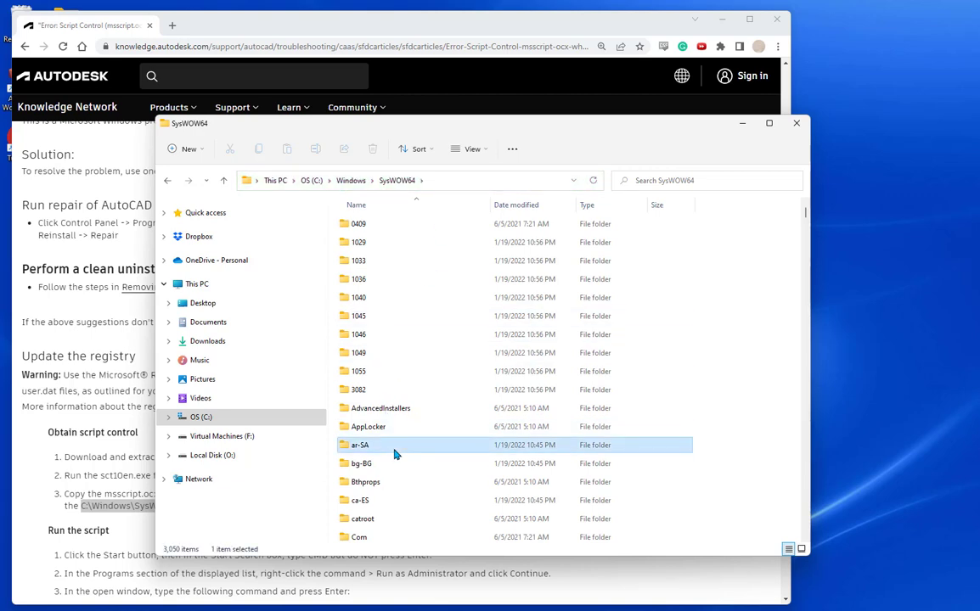
pyautogui.write('msc')
pyautogui.scroll(3, 407, 262)
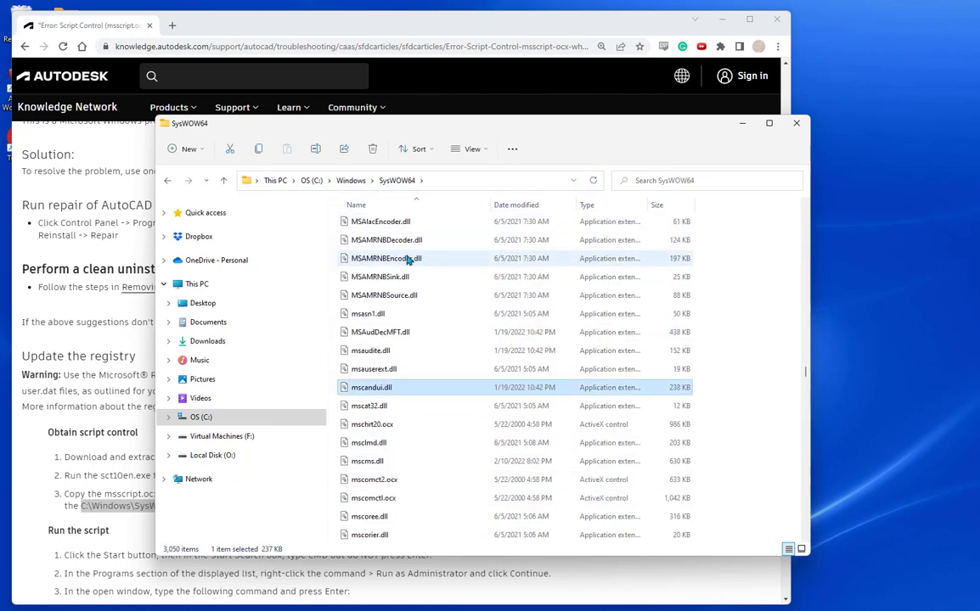
pyautogui.scroll(-1, 405, 383)
pyautogui.scroll(-3, 405, 383)
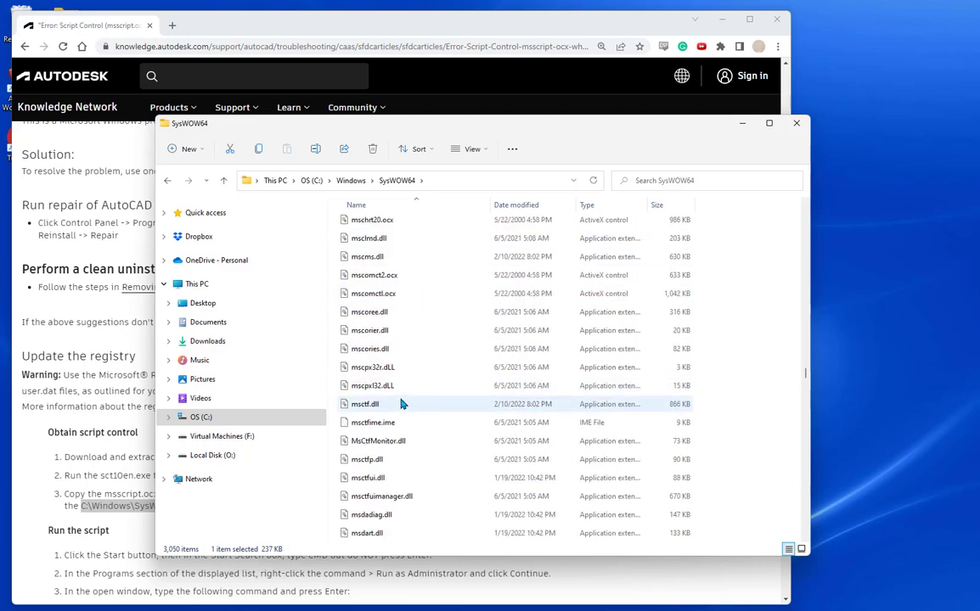
pyautogui.scroll(-5, 399, 416)
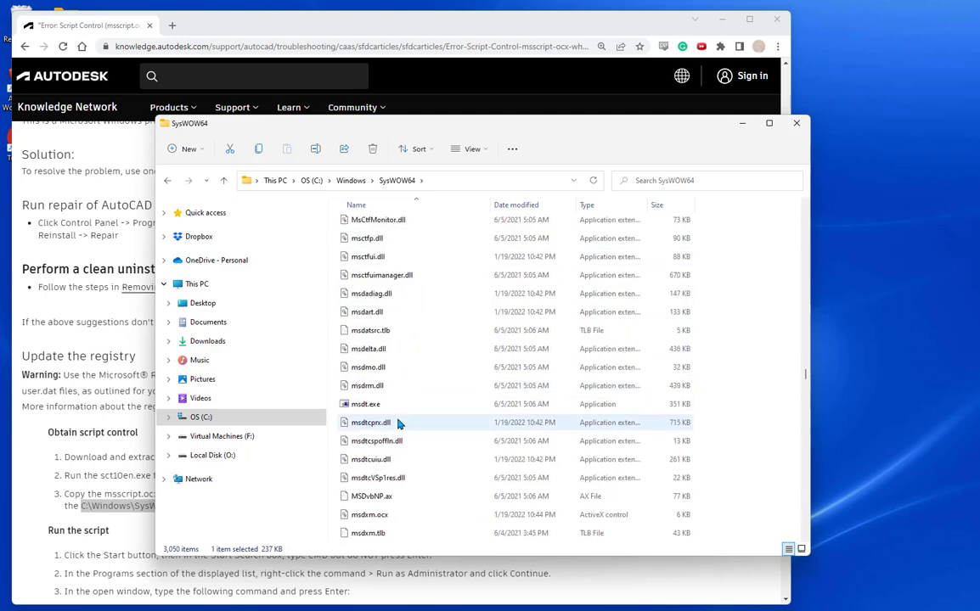
pyautogui.scroll(-3, 399, 423)
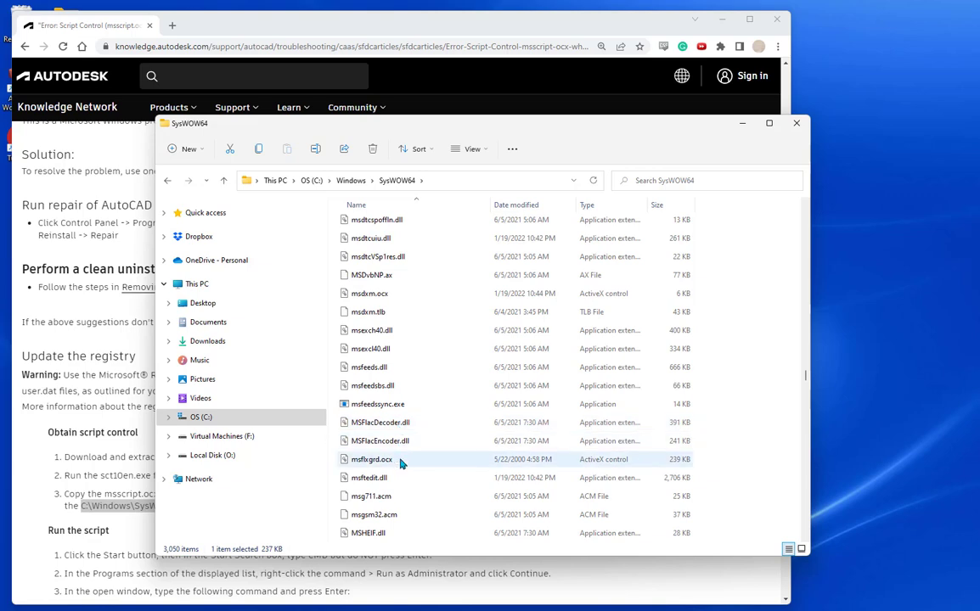
pyautogui.click(402, 463)
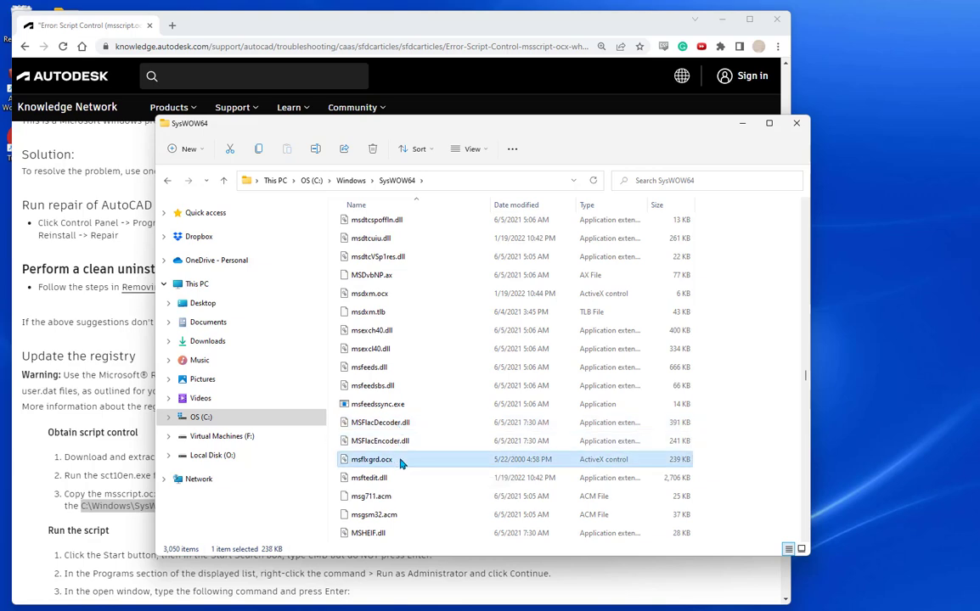
pyautogui.write('mssc')
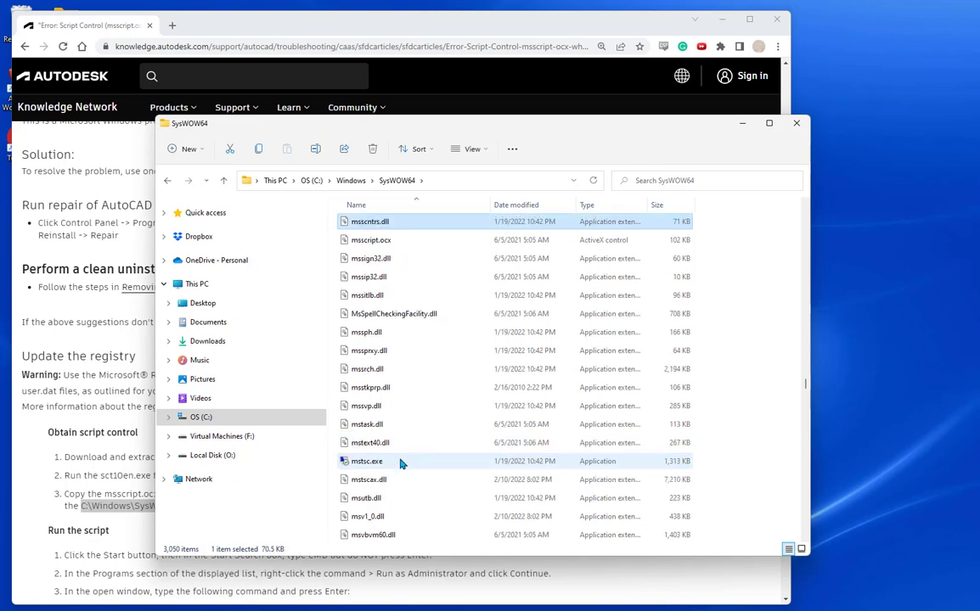
pyautogui.write('ript')
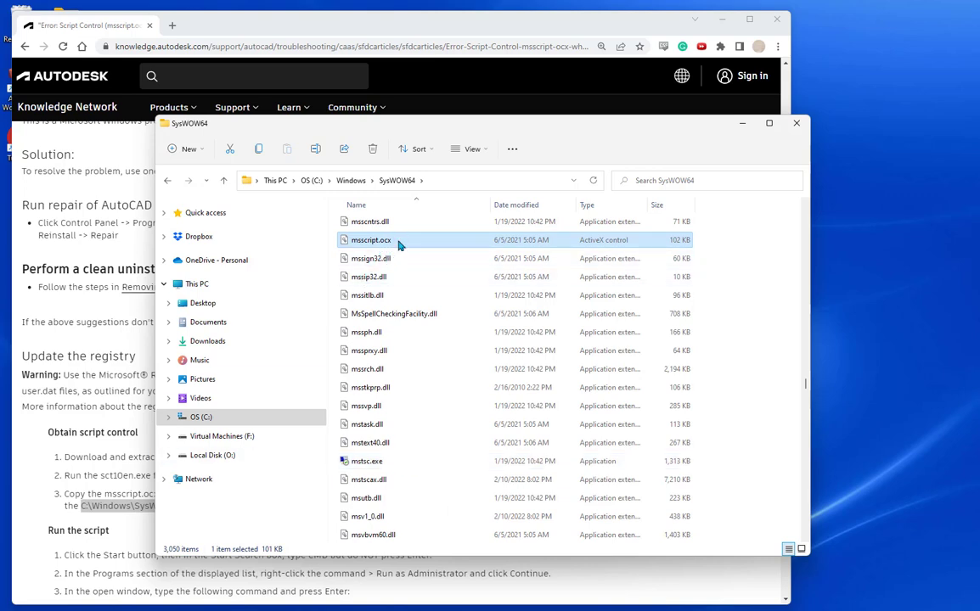
pyautogui.rightClick(386, 248)
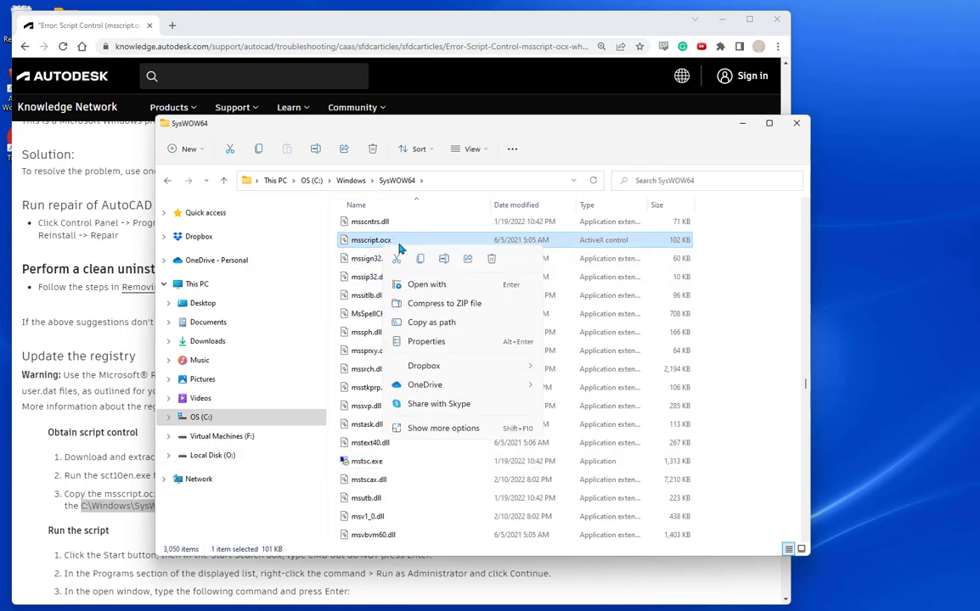
pyautogui.click(443, 427)
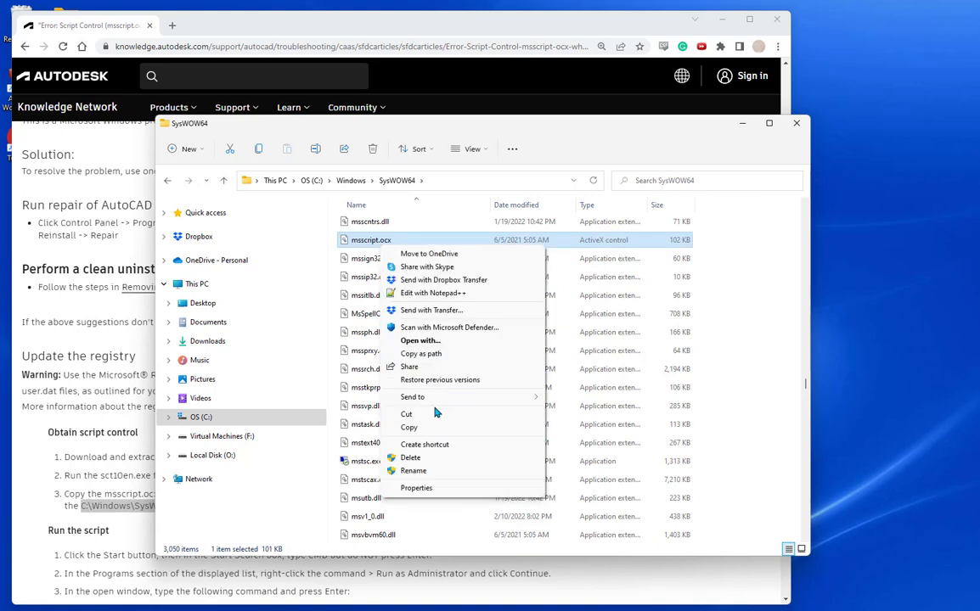
pyautogui.click(429, 470)
pyautogui.press('End')
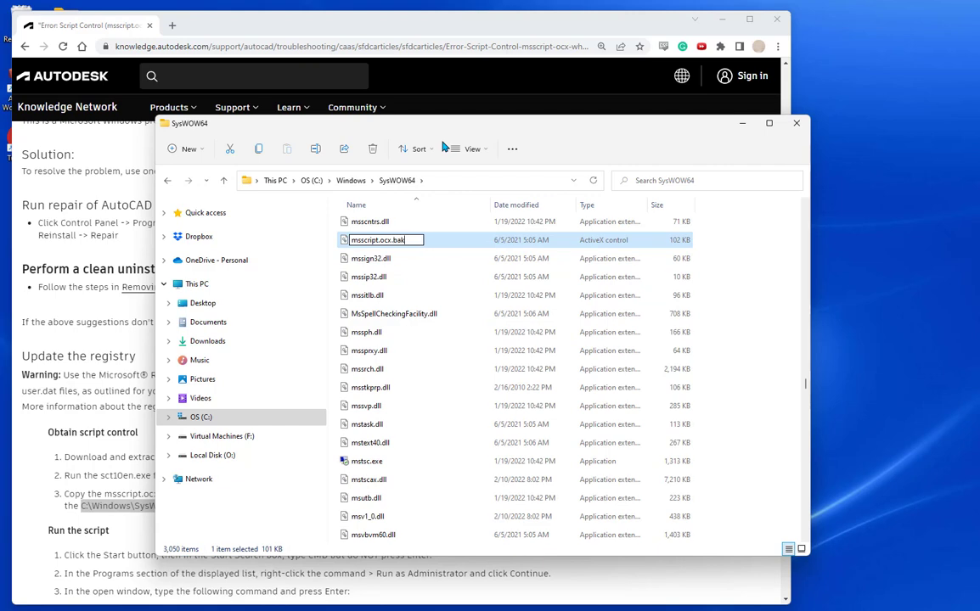
pyautogui.press('Return')
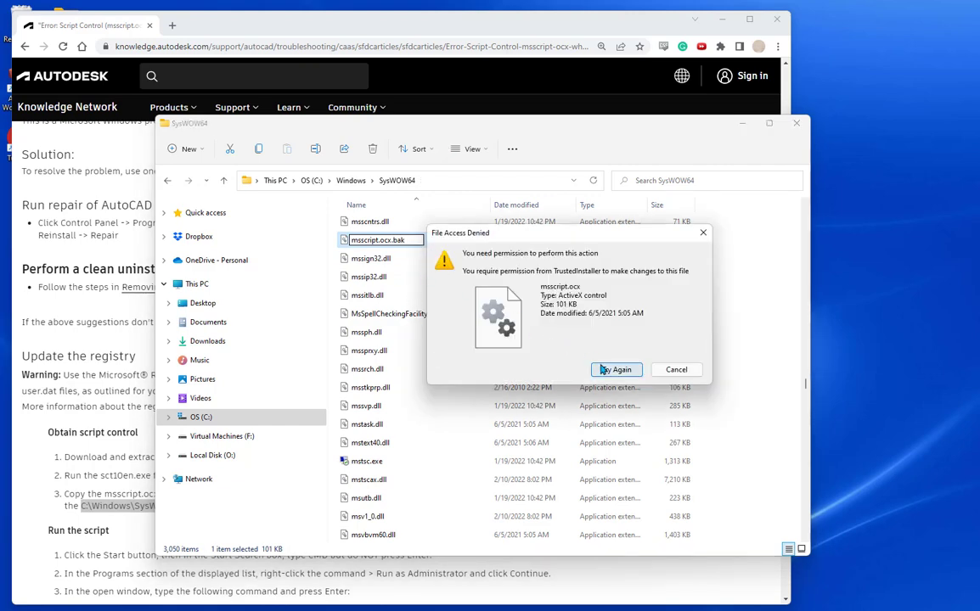
pyautogui.click(601, 369)
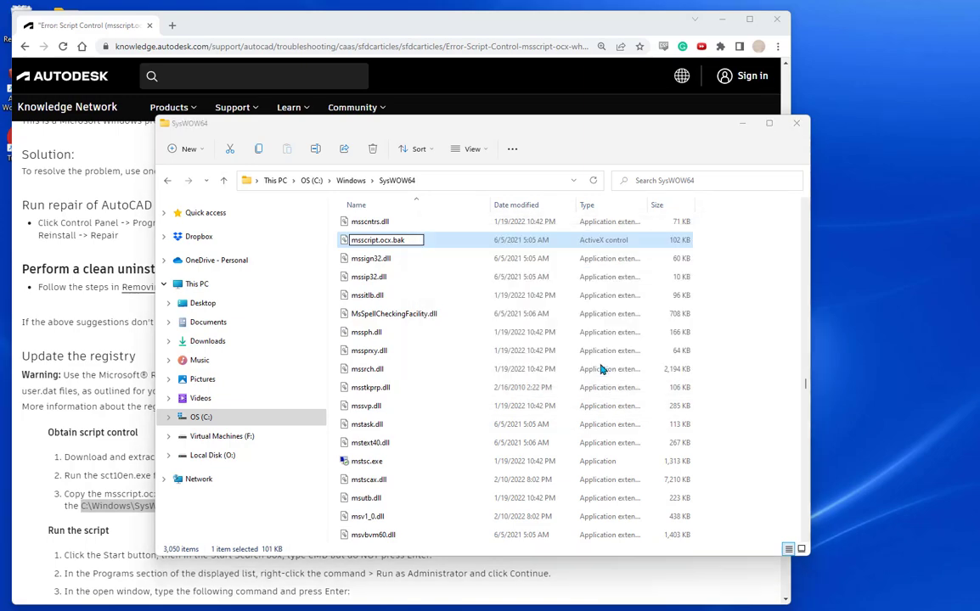
pyautogui.click(676, 370)
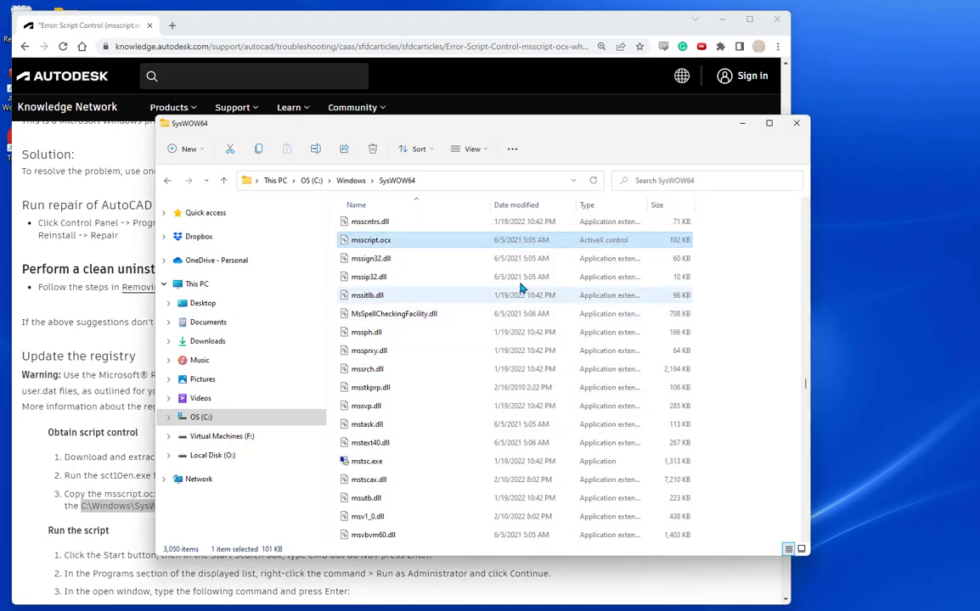
pyautogui.moveTo(458, 246)
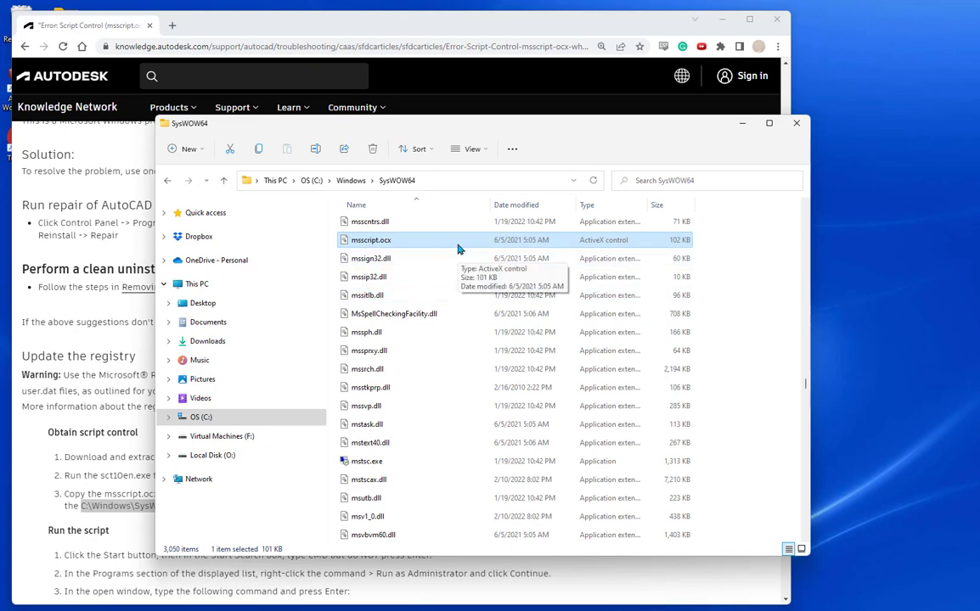
pyautogui.press('Delete')
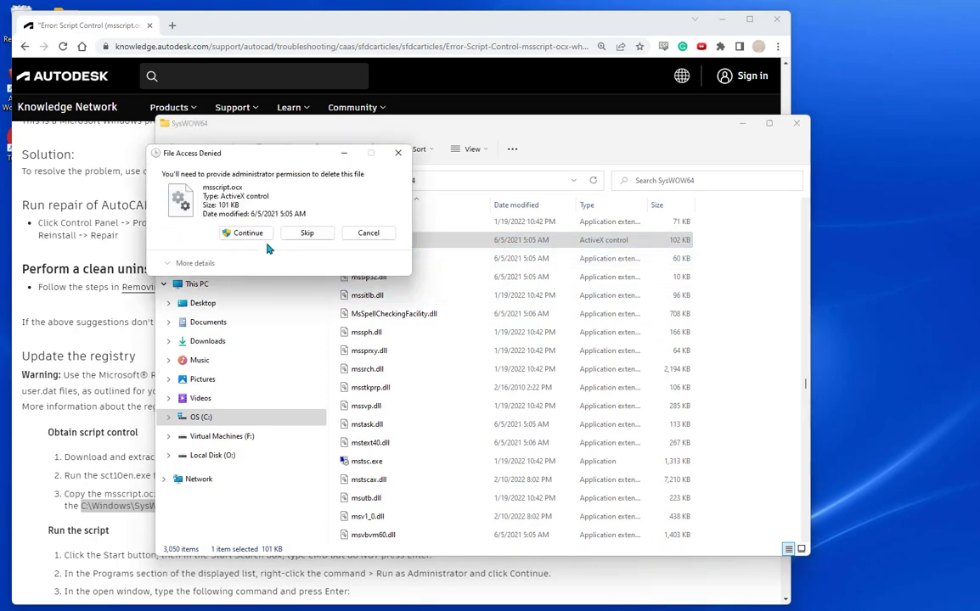
pyautogui.press('Return')
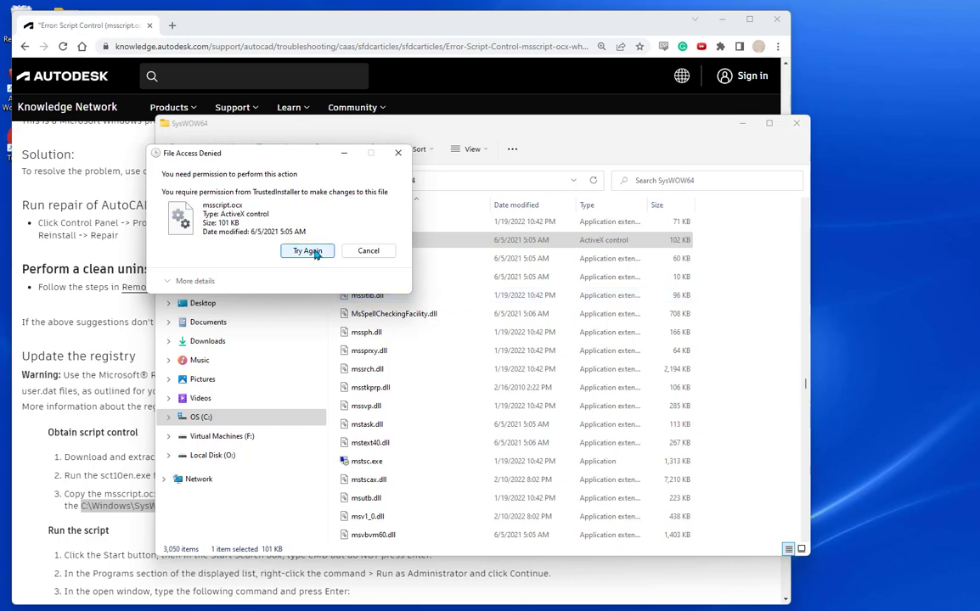
pyautogui.click(312, 251)
pyautogui.click(301, 253)
pyautogui.click(291, 253)
pyautogui.click(289, 253)
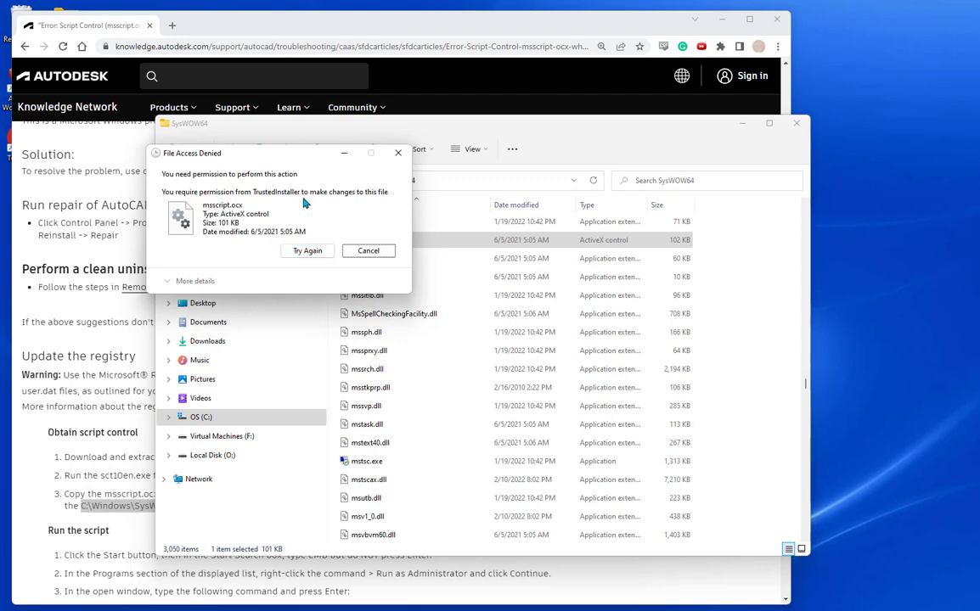
pyautogui.click(365, 252)
pyautogui.rightClick(401, 245)
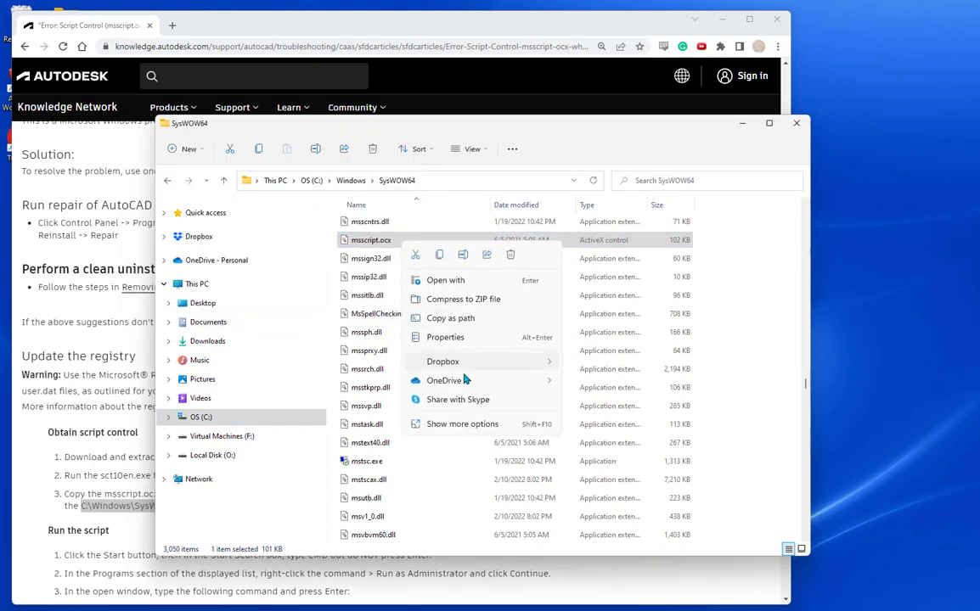
pyautogui.click(445, 337)
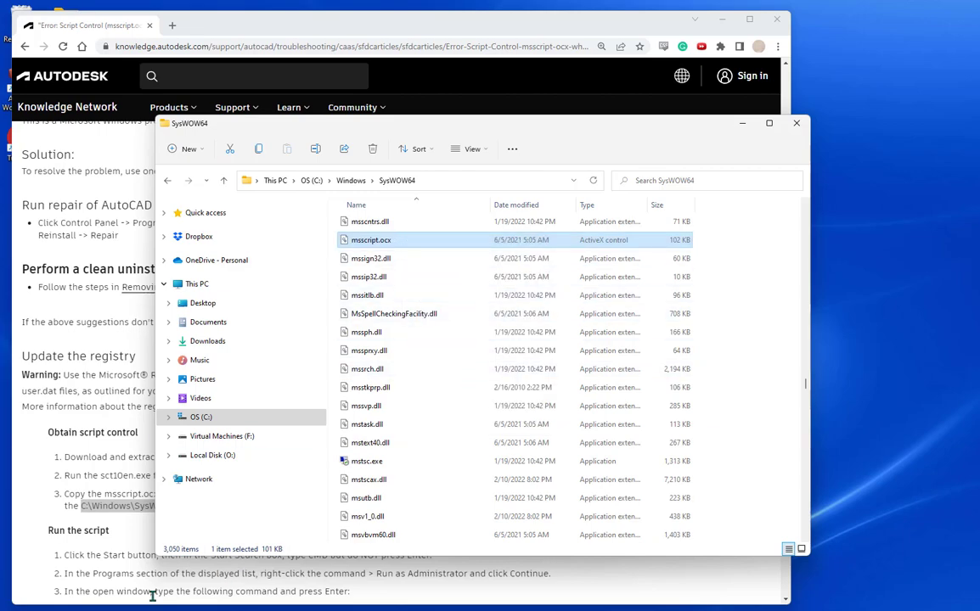
# Select the full HKEY_CLASSES_ROOT registry key path in the Autodesk article.
pyautogui.click(72, 540)
pyautogui.scroll(-2, 152, 510)
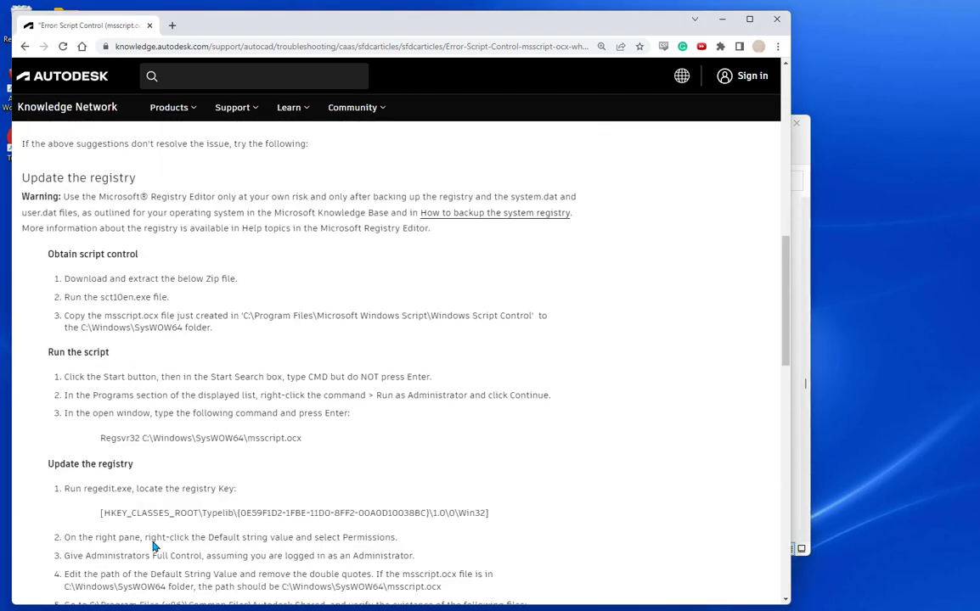
pyautogui.scroll(-2, 178, 441)
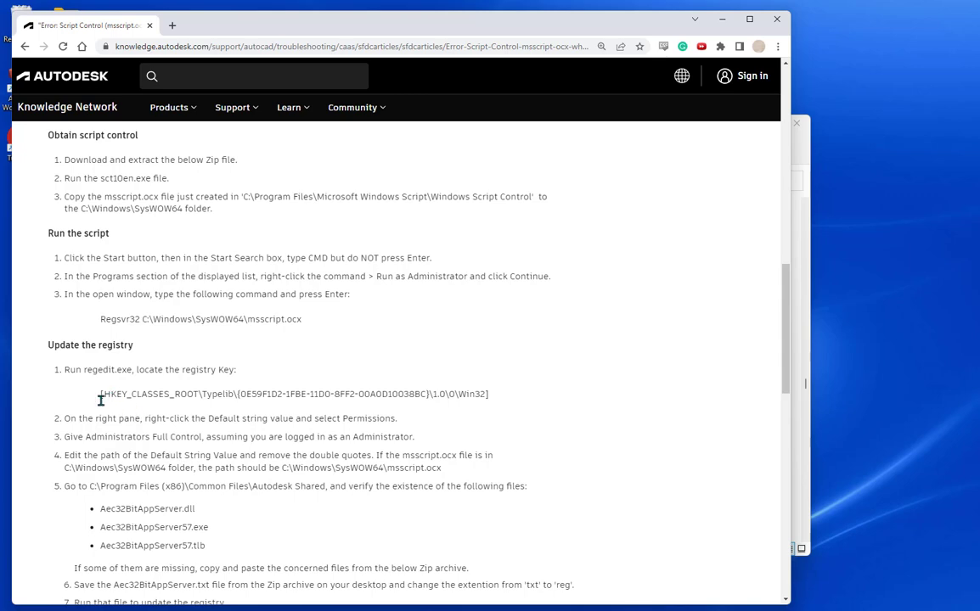
pyautogui.doubleClick(101, 369)
pyautogui.doubleClick(115, 394)
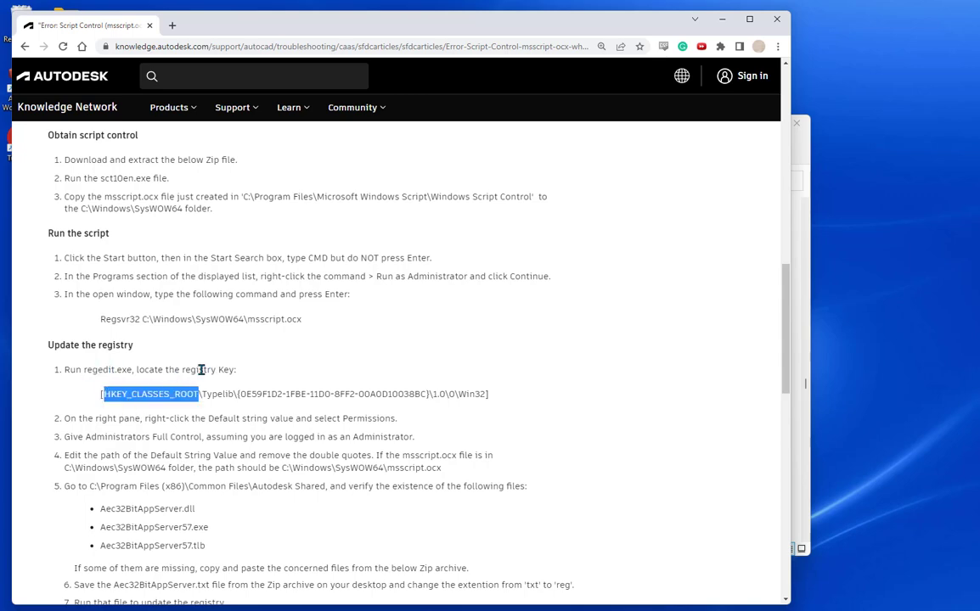
pyautogui.click(104, 395)
pyautogui.moveTo(100, 394); pyautogui.dragTo(490, 394)
pyautogui.hotkey('ctrl', 'c')
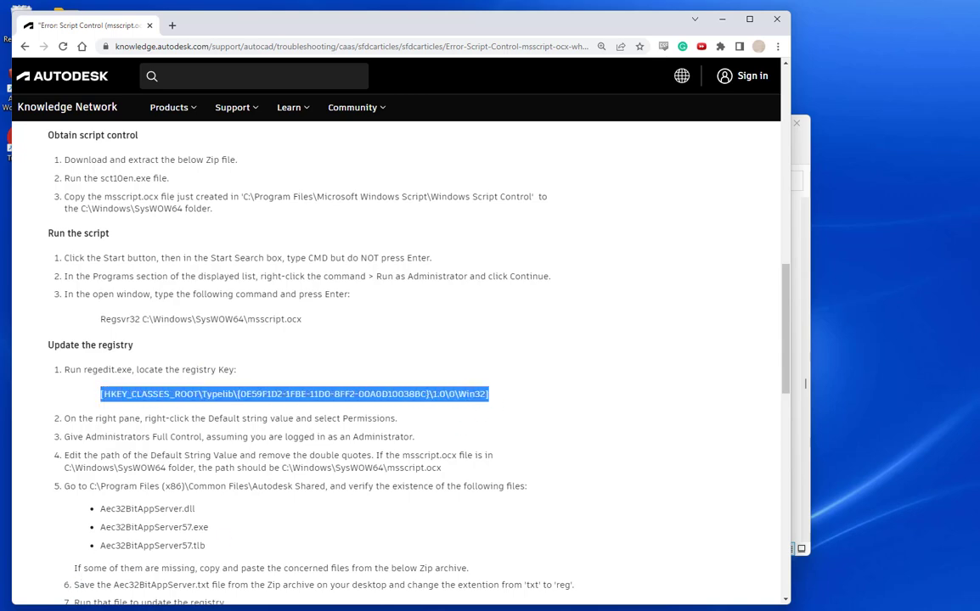
# Launch Registry Editor from Windows search.
pyautogui.press('super')
pyautogui.write('rege')
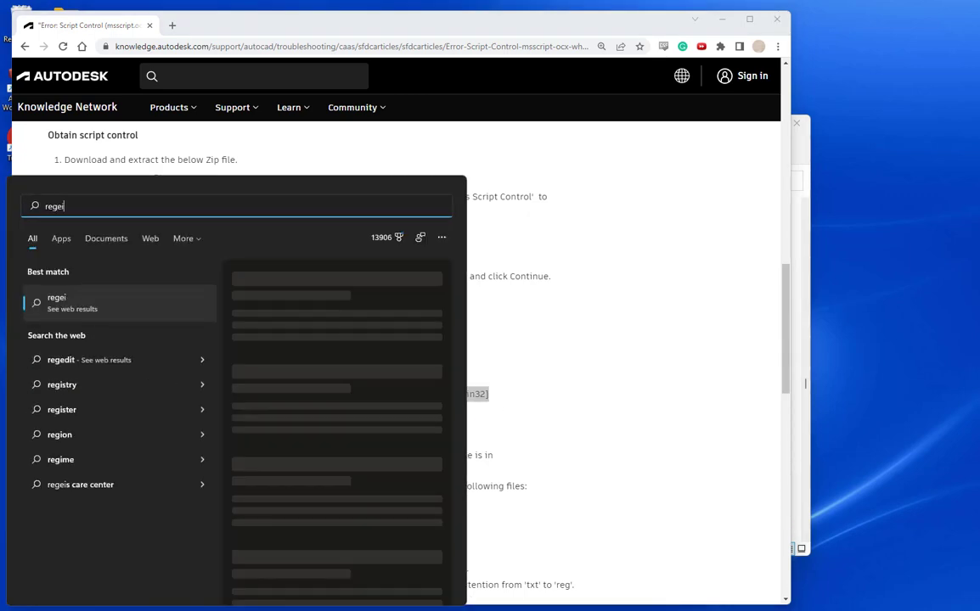
pyautogui.press('BackSpace')
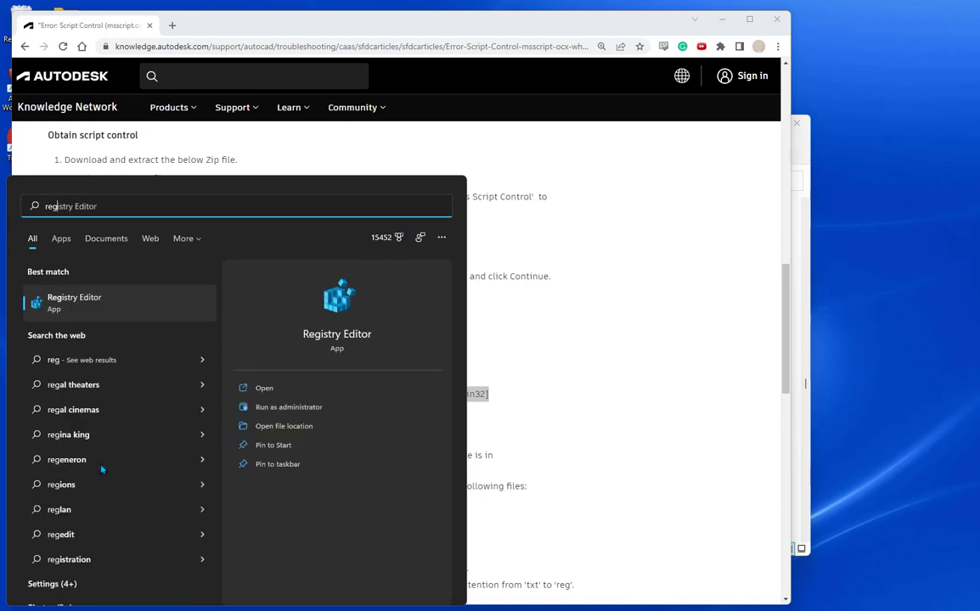
pyautogui.click(102, 302)
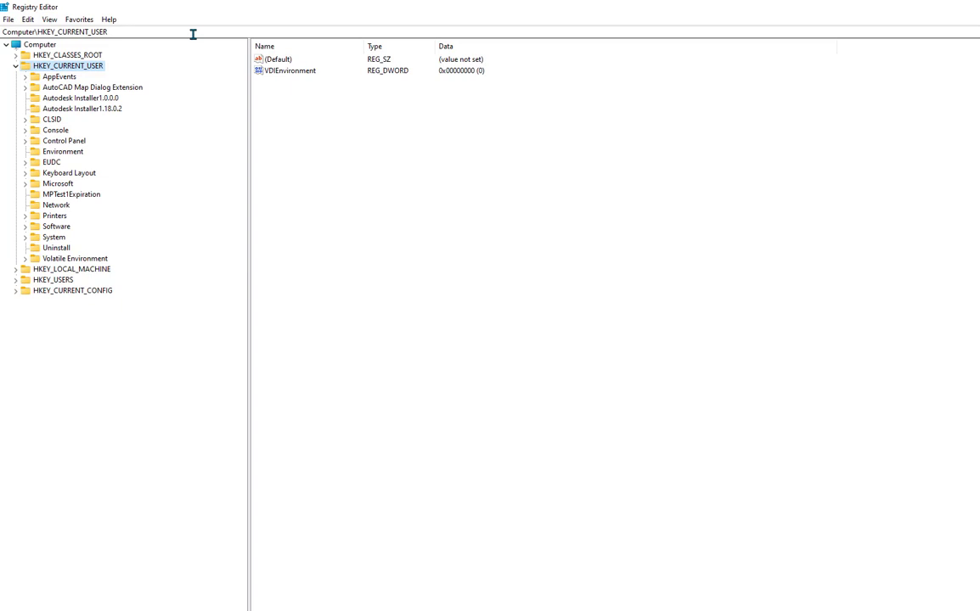
# Navigate to the pasted TypeLib win32 key and select its msscript.ocx (Default) value.
pyautogui.click(192, 34)
pyautogui.hotkey('ctrl', 'v')
pyautogui.hotkey('ctrl', 'a')
pyautogui.hotkey('ctrl', 'v')
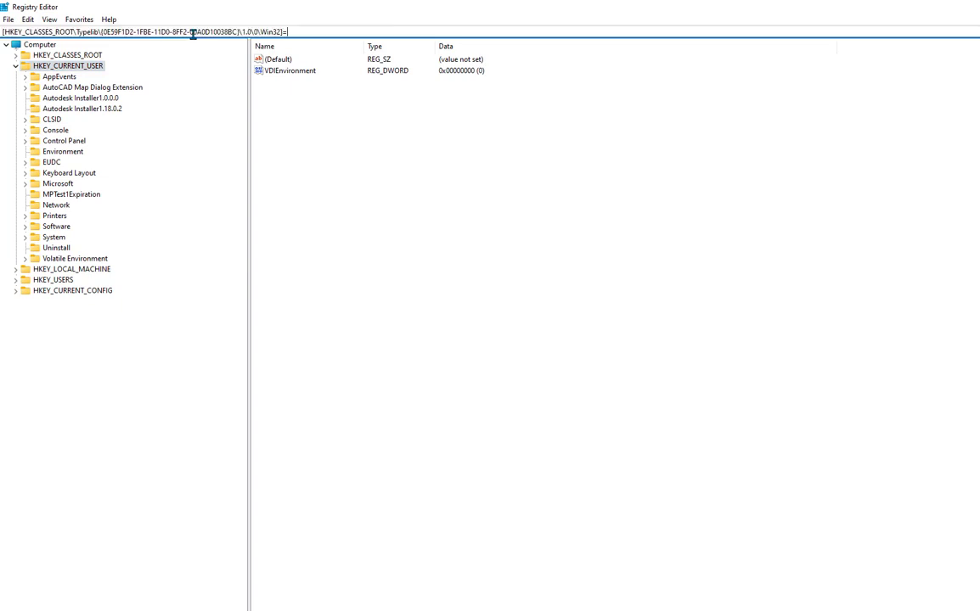
pyautogui.press('Delete')
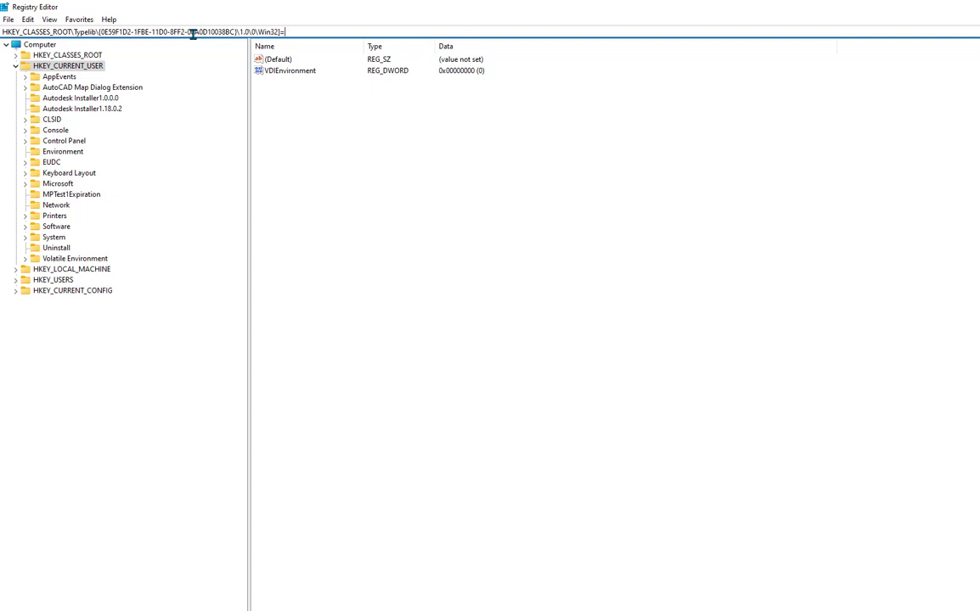
pyautogui.hotkey('ctrl', 'a')
pyautogui.press('Return')
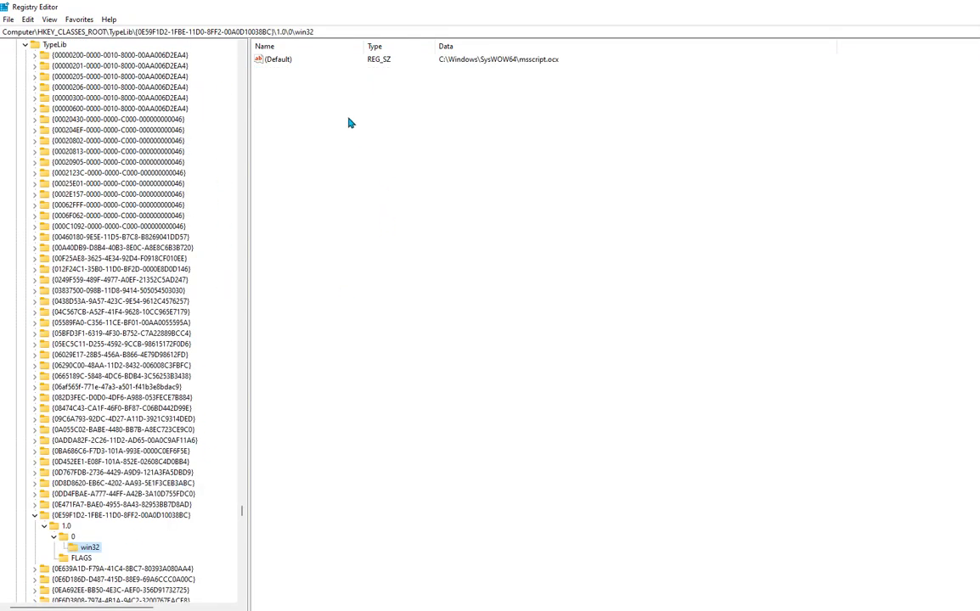
pyautogui.click(286, 64)
pyautogui.click(73, 537)
pyautogui.doubleClick(281, 59)
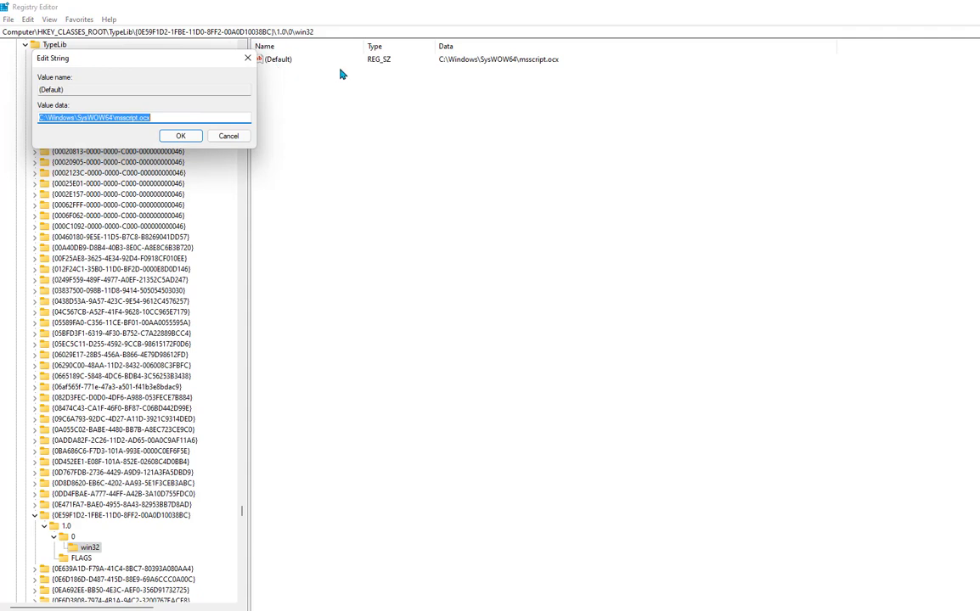
pyautogui.click(157, 119)
pyautogui.write('.bakError')
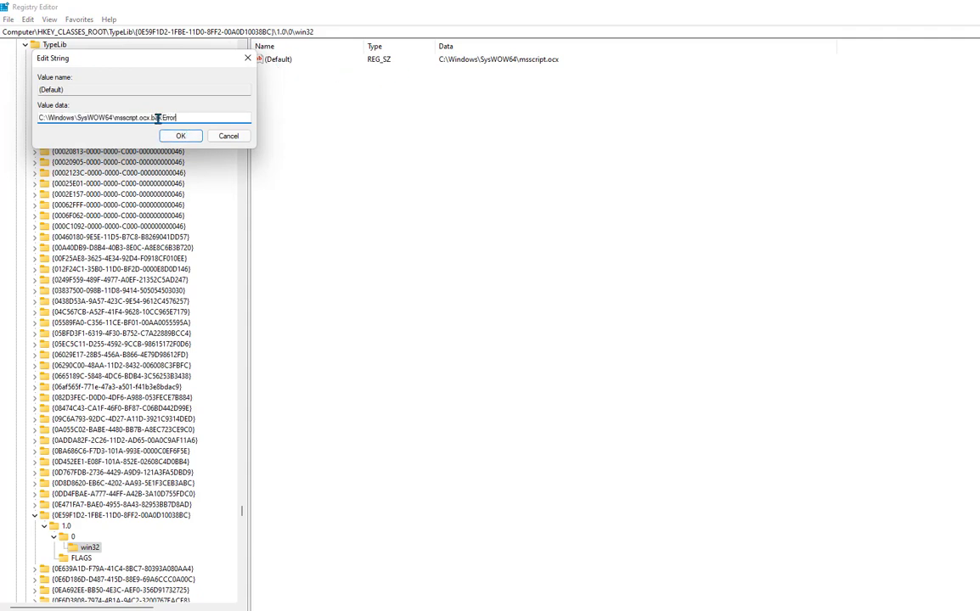
pyautogui.click(181, 135)
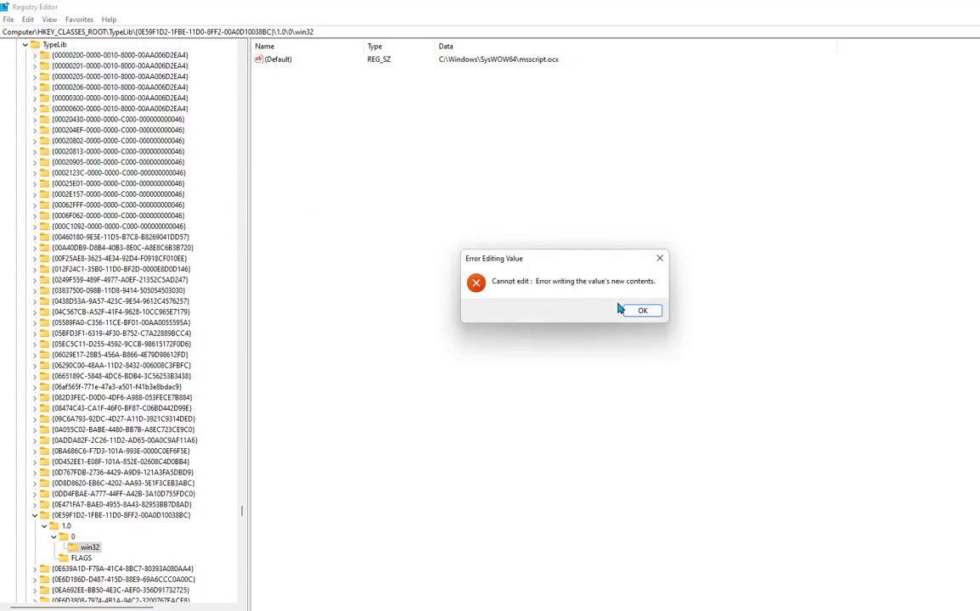
pyautogui.click(638, 312)
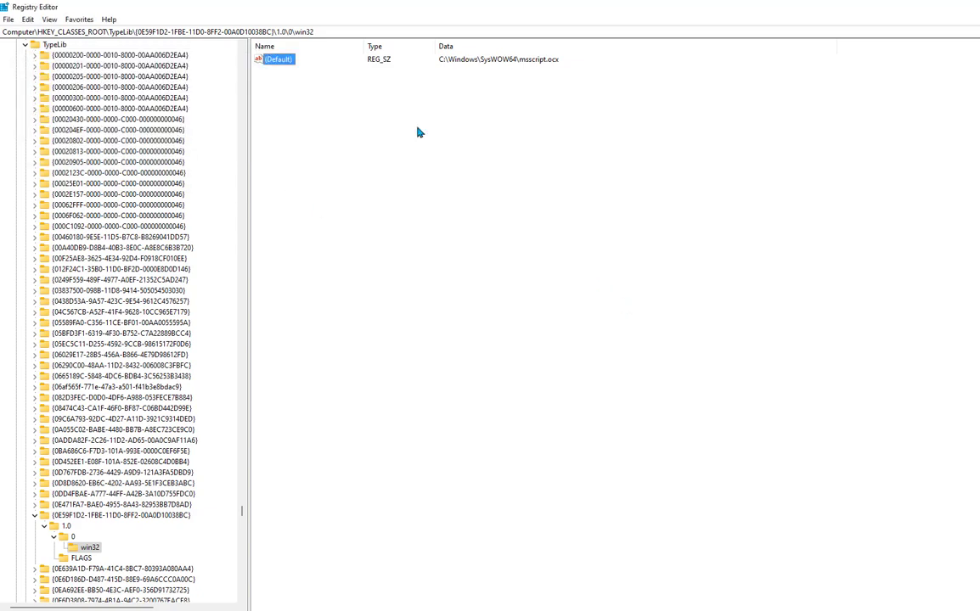
# Try deleting registry key 0 and dismiss the Error Deleting Key message.
pyautogui.rightClick(83, 540)
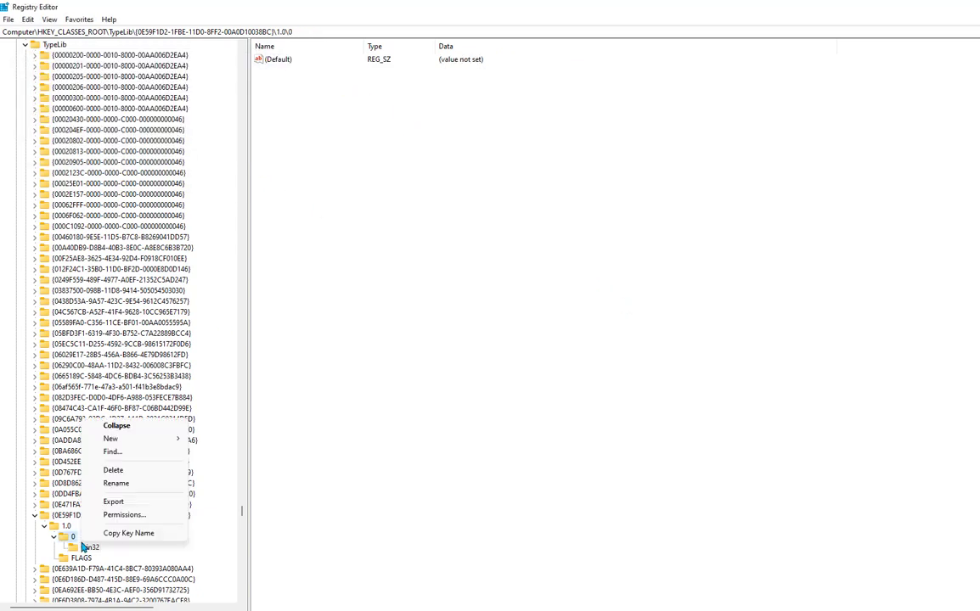
pyautogui.click(113, 469)
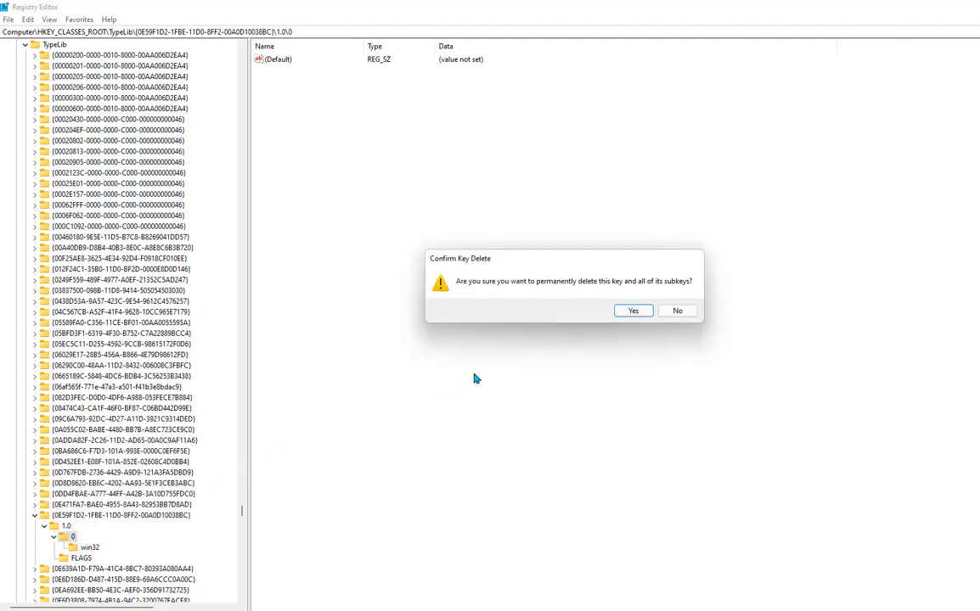
pyautogui.click(631, 313)
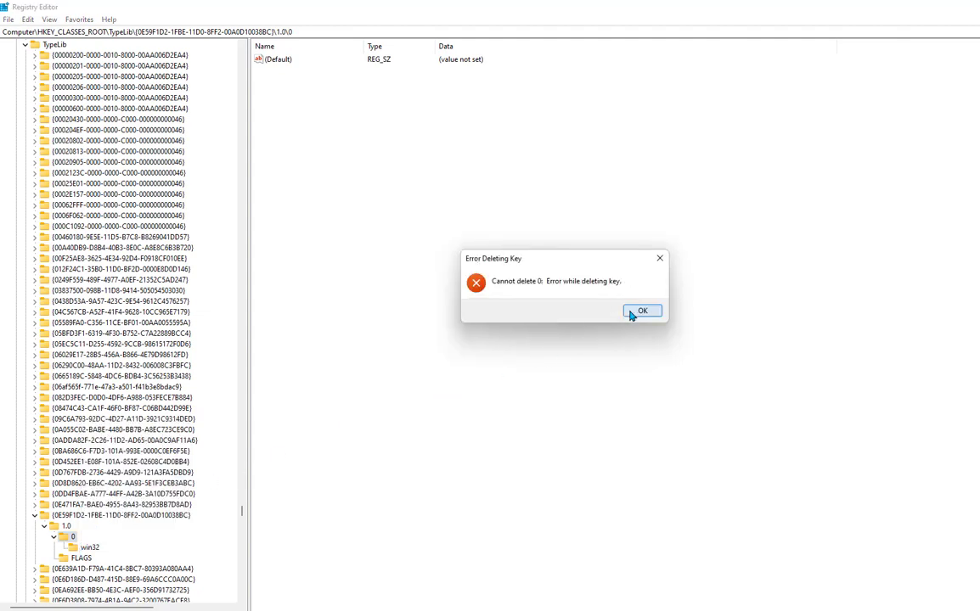
pyautogui.click(637, 312)
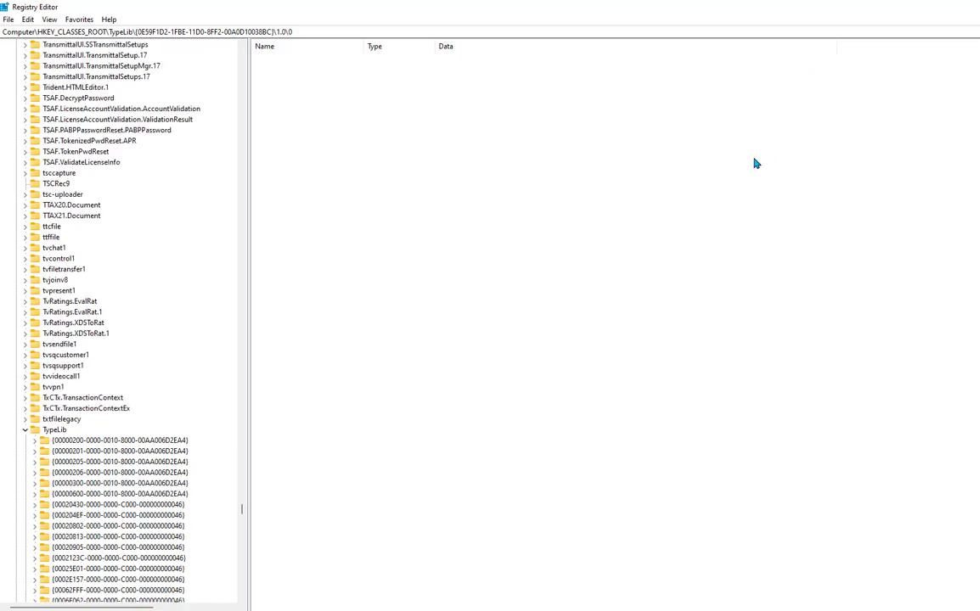
# Scroll the Autodesk article down to its Script_Control_Error.zip attachment.
pyautogui.scroll(-1, 132, 345)
pyautogui.scroll(-10, 201, 343)
pyautogui.scroll(-14, 202, 342)
pyautogui.scroll(9, 201, 343)
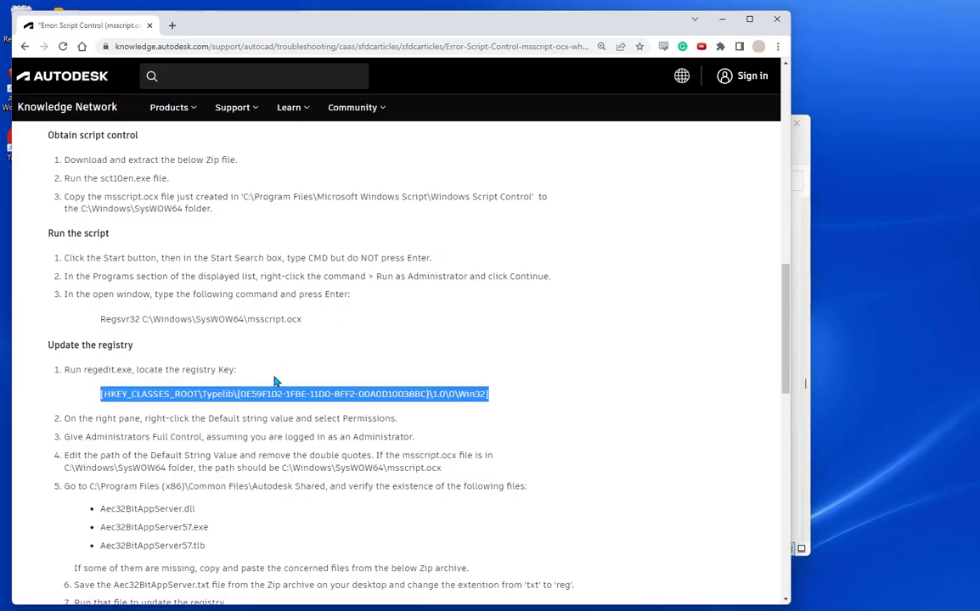
pyautogui.scroll(-2, 275, 382)
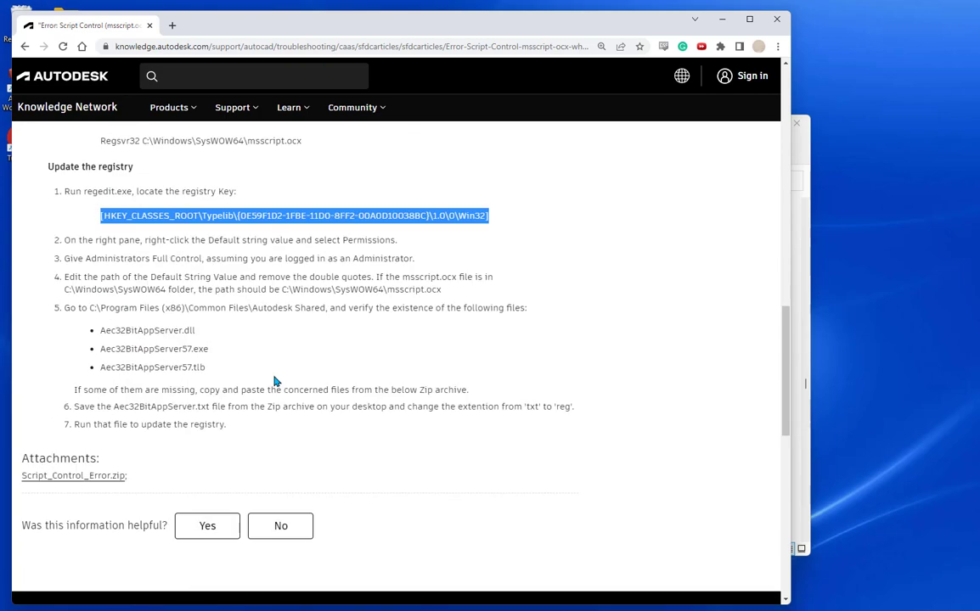
# Navigate from Downloads through Script_Control_Error into the Aec21Bit Files folder.
pyautogui.hotkey('alt', 'Tab')
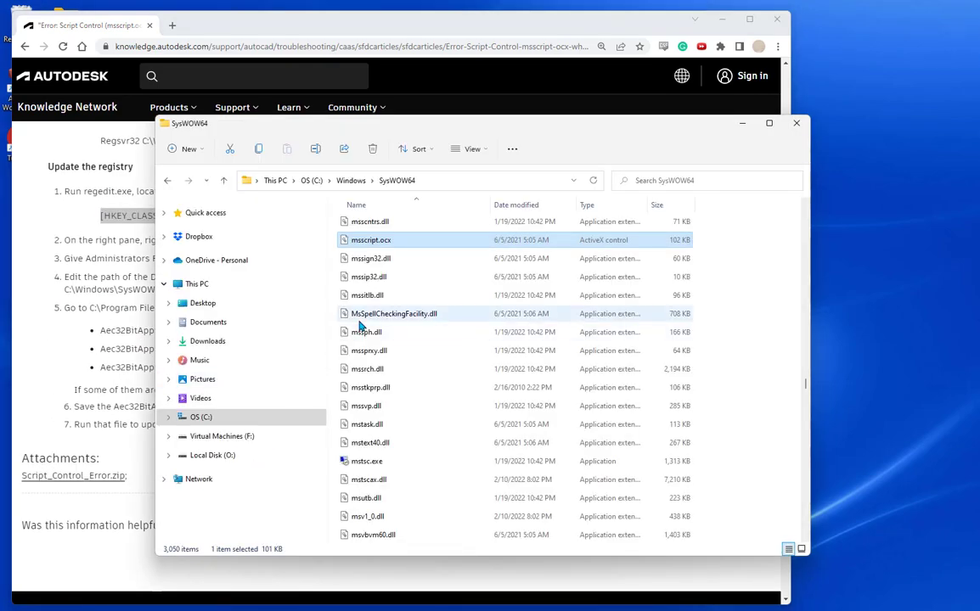
pyautogui.click(208, 341)
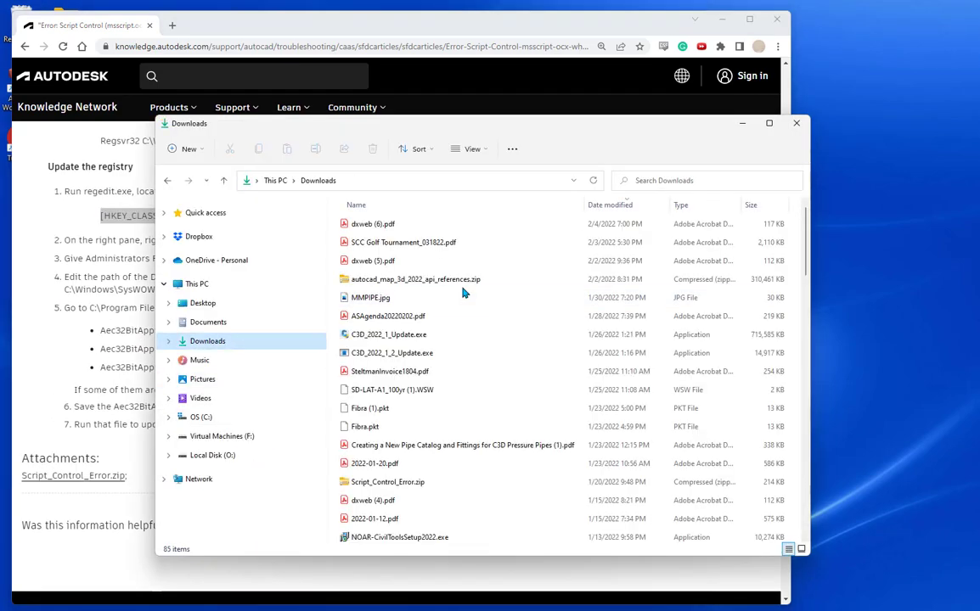
pyautogui.click(429, 206)
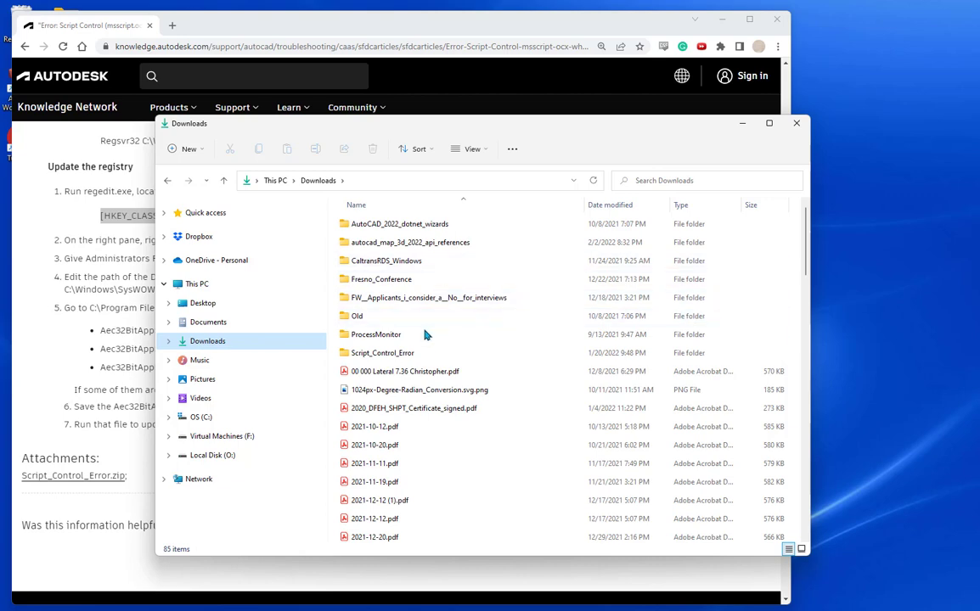
pyautogui.doubleClick(414, 352)
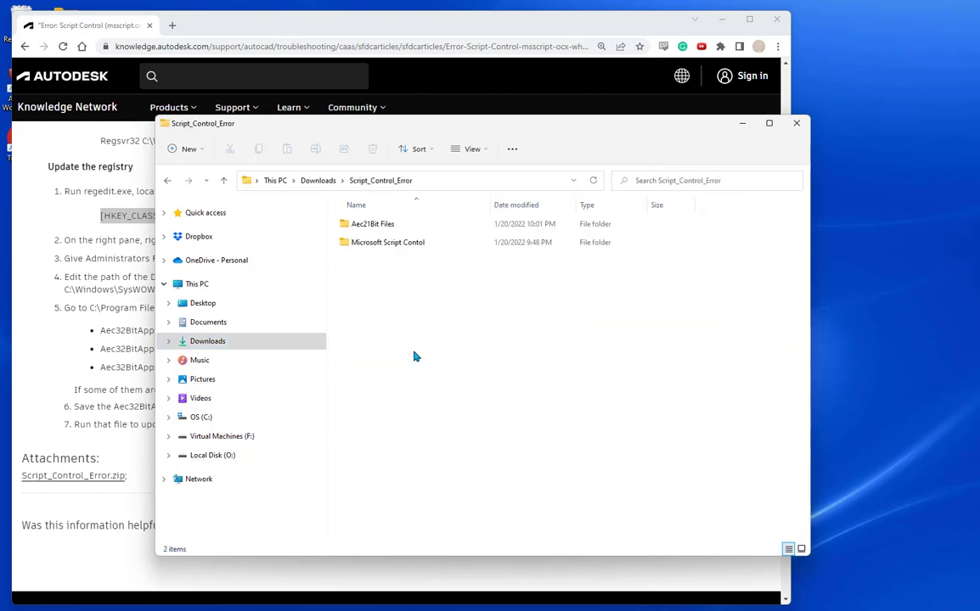
pyautogui.doubleClick(395, 246)
pyautogui.click(419, 181)
pyautogui.click(388, 185)
pyautogui.doubleClick(377, 224)
# Bring up the full context menu for Aec32BitAppServer.reg.
pyautogui.click(387, 244)
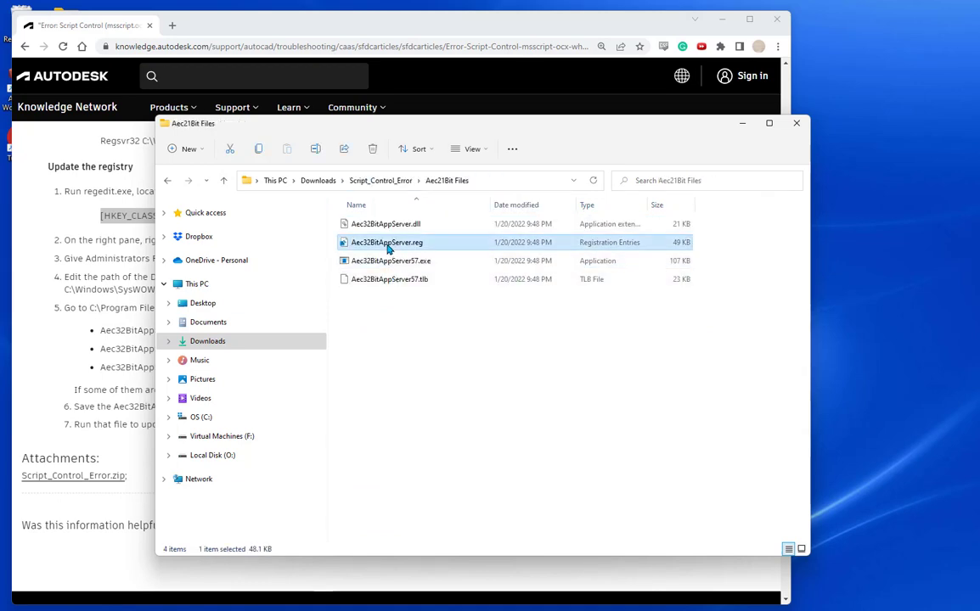
pyautogui.rightClick(388, 246)
pyautogui.moveTo(433, 303)
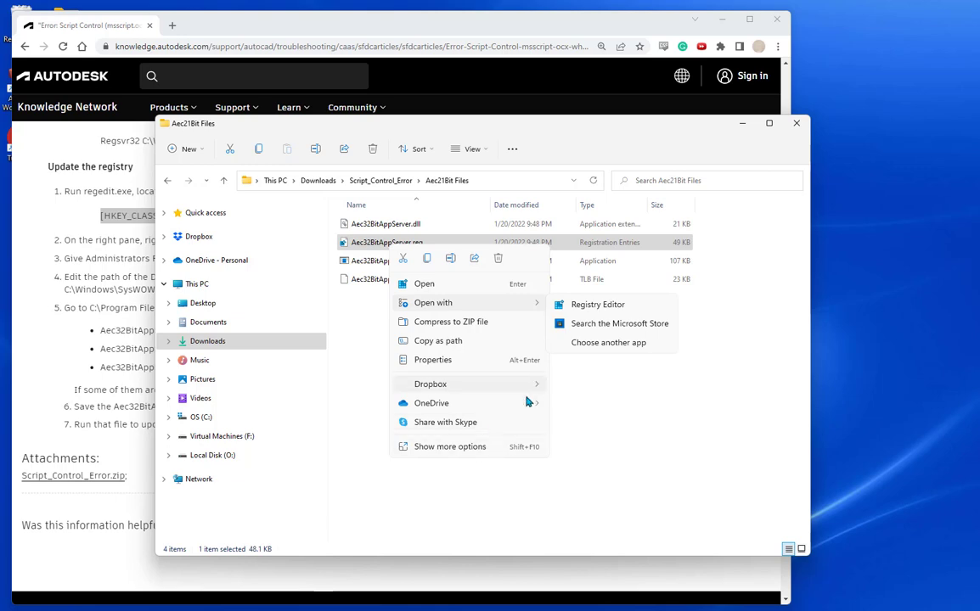
pyautogui.click(502, 446)
# Open Aec32BitAppServer.reg in Notepad++ and scroll through its LocalServer32 entries.
pyautogui.click(463, 383)
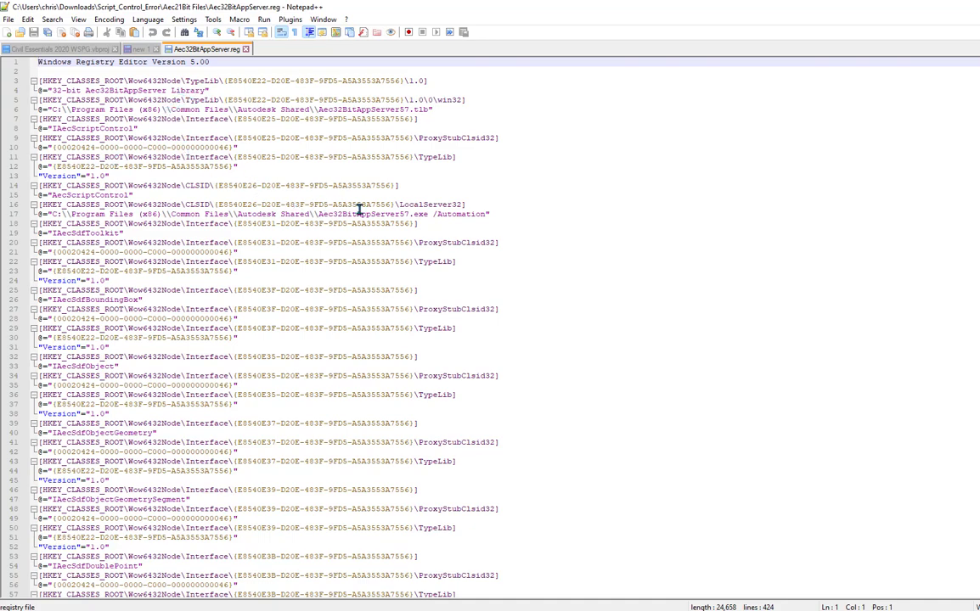
pyautogui.scroll(-3, 359, 209)
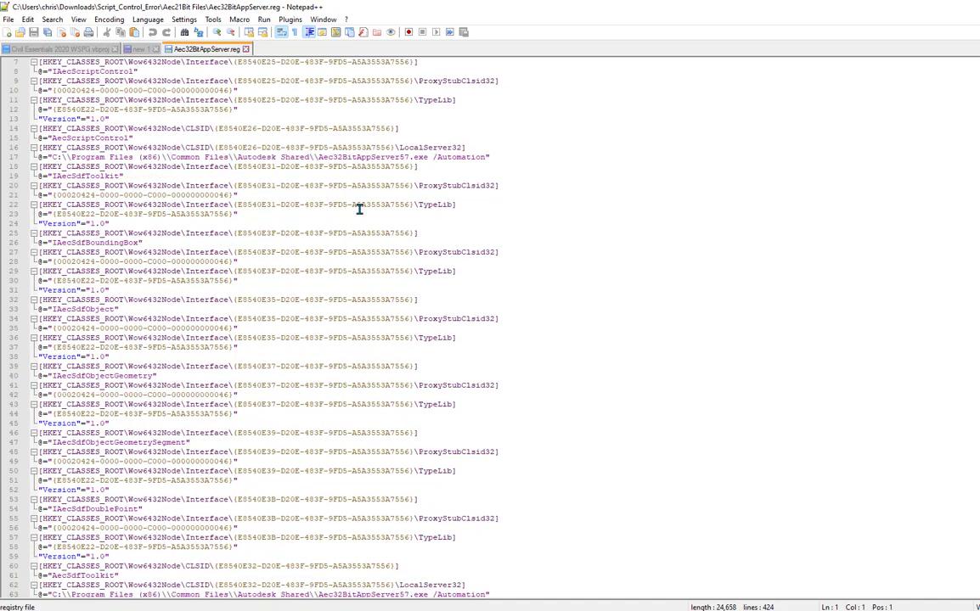
pyautogui.scroll(-2, 359, 208)
pyautogui.scroll(-3, 359, 209)
pyautogui.scroll(-3, 360, 209)
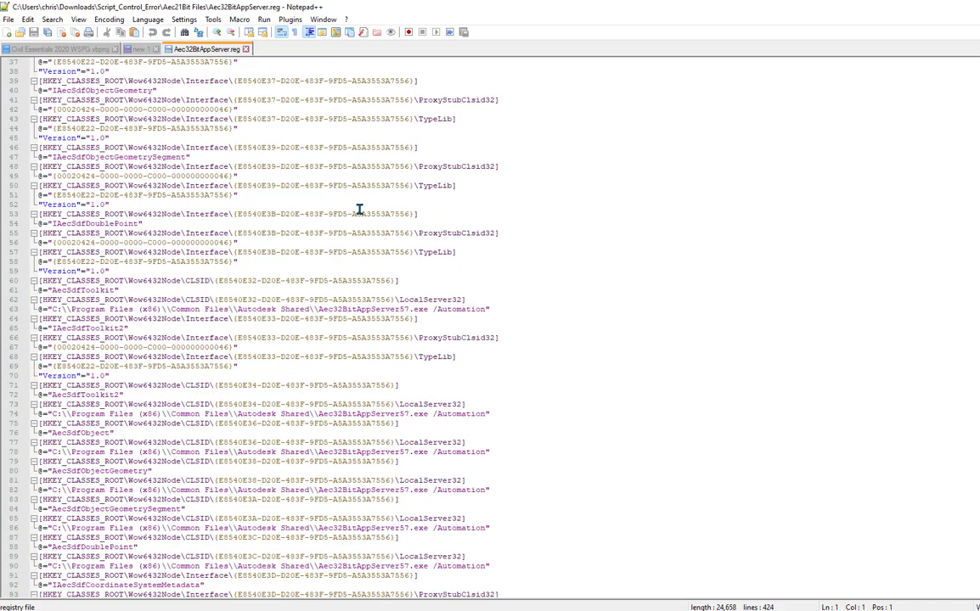
pyautogui.scroll(-4, 359, 209)
pyautogui.scroll(-3, 359, 209)
pyautogui.scroll(-4, 359, 208)
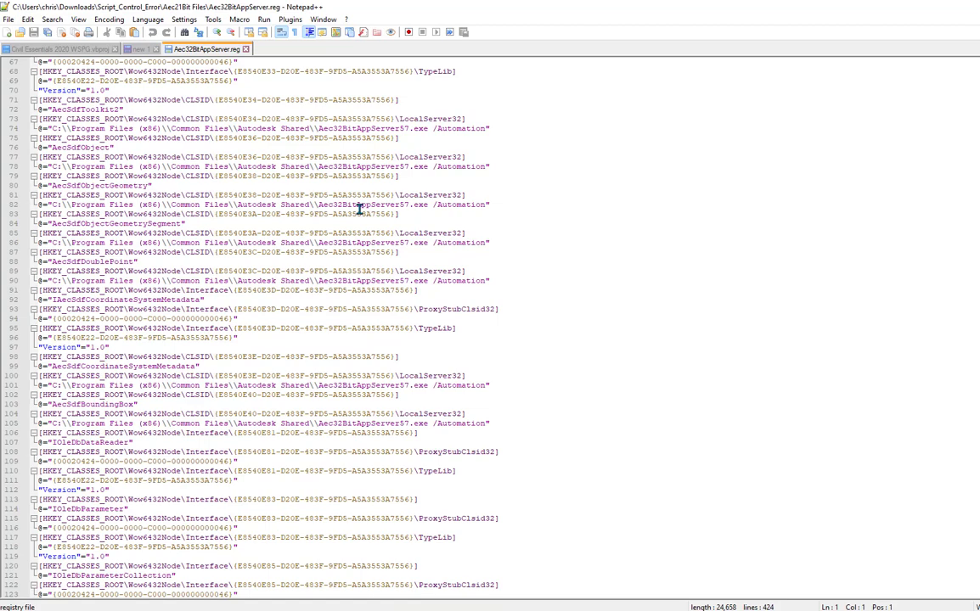
pyautogui.scroll(-1, 359, 208)
pyautogui.scroll(-1, 359, 209)
pyautogui.scroll(-4, 359, 209)
pyautogui.click(355, 289)
pyautogui.hotkey('ctrl', 'f')
pyautogui.write('msscri')
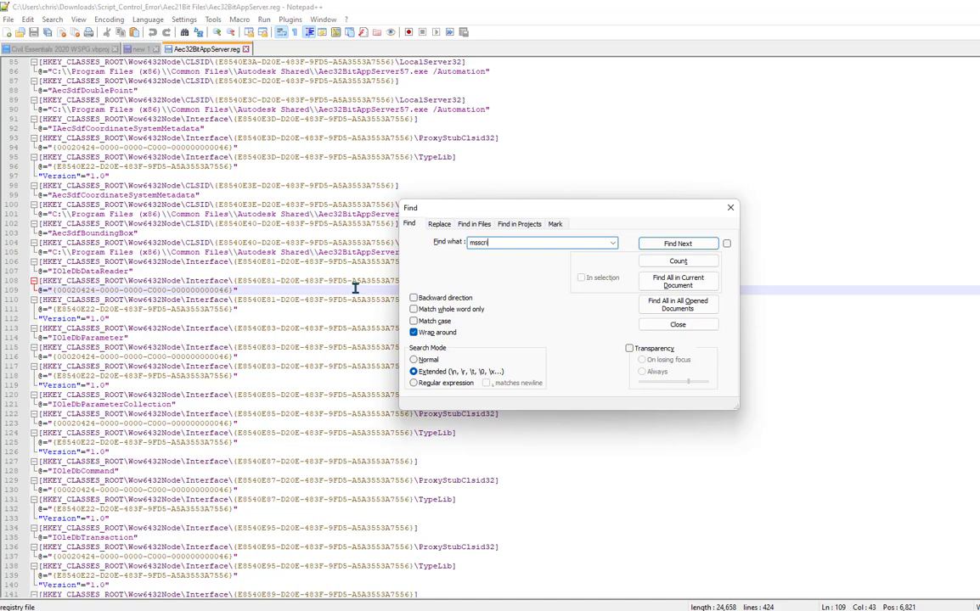
pyautogui.press('Return')
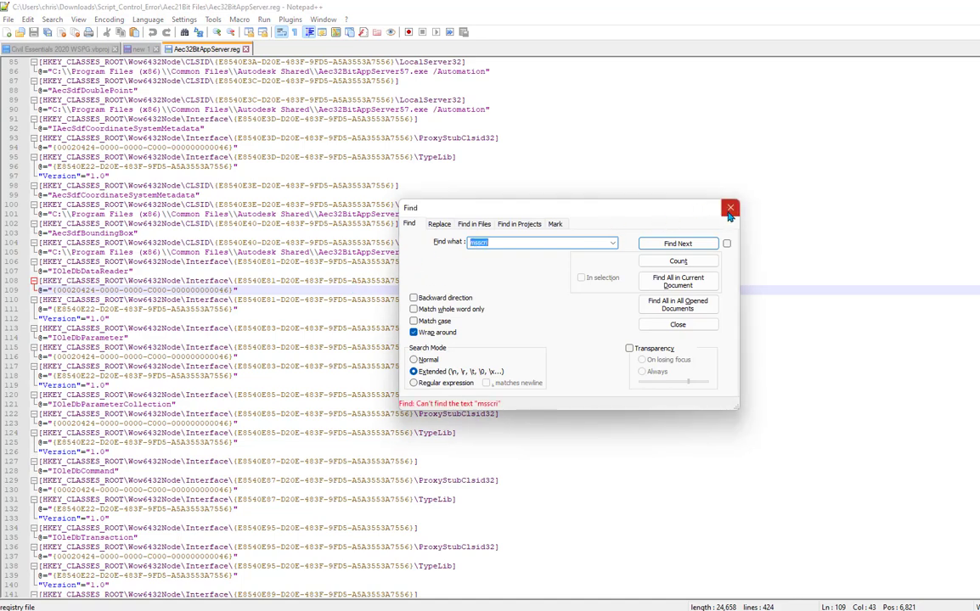
pyautogui.press('Escape')
pyautogui.scroll(6, 410, 312)
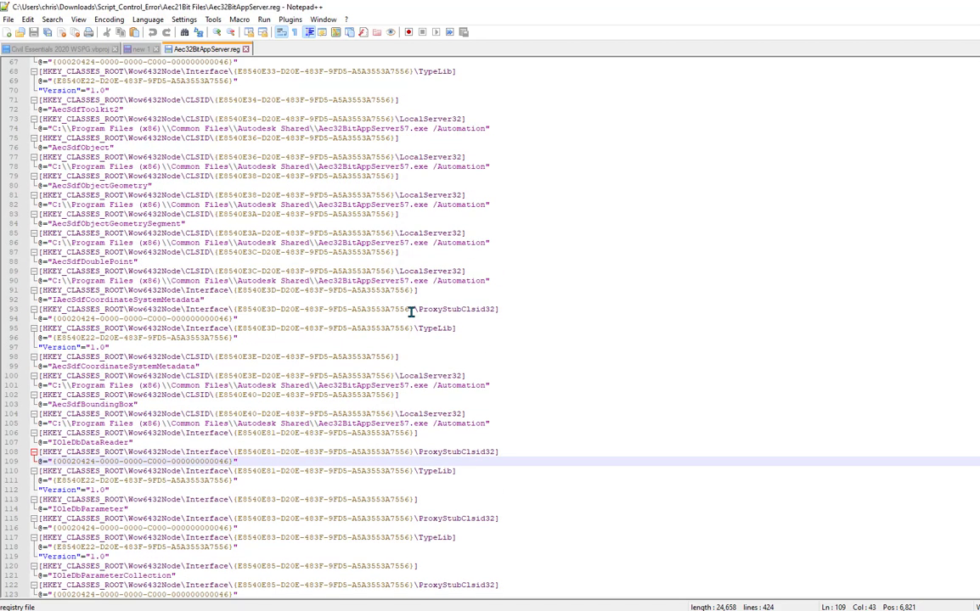
pyautogui.scroll(1, 410, 311)
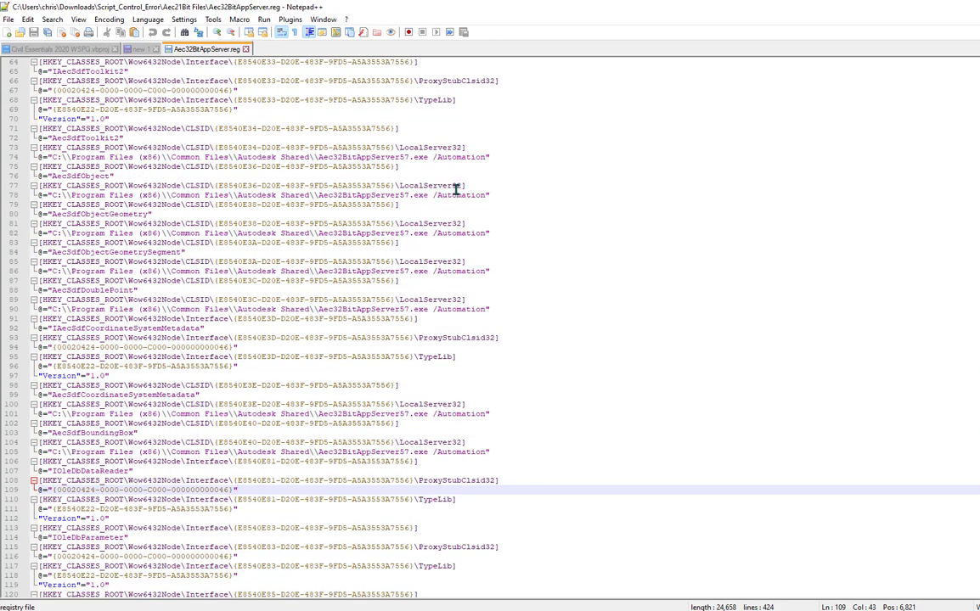
# Append '.bak' after Aec32BitAppServer57.exe on line 63.
pyautogui.doubleClick(365, 196)
pyautogui.scroll(2, 359, 248)
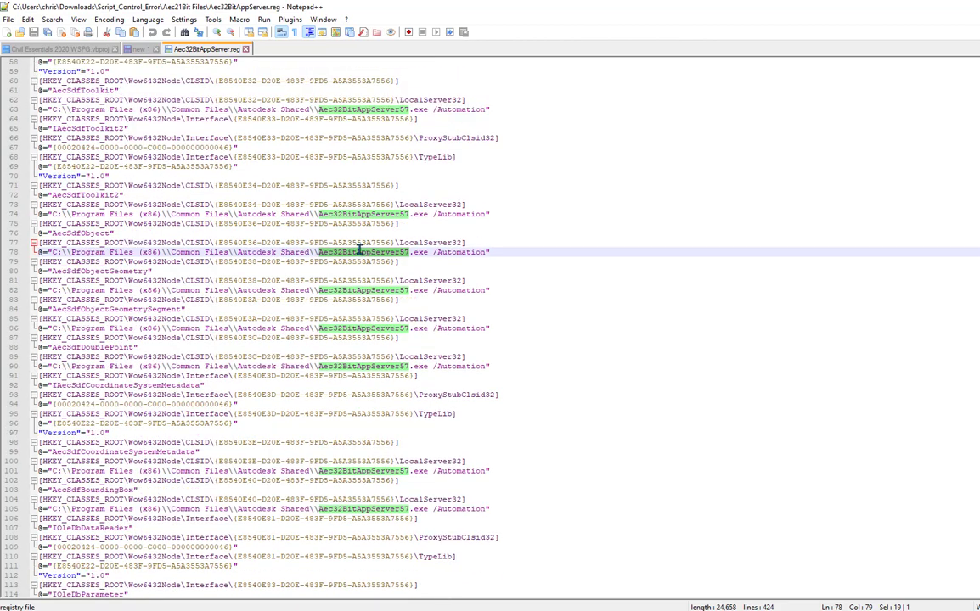
pyautogui.scroll(4, 359, 248)
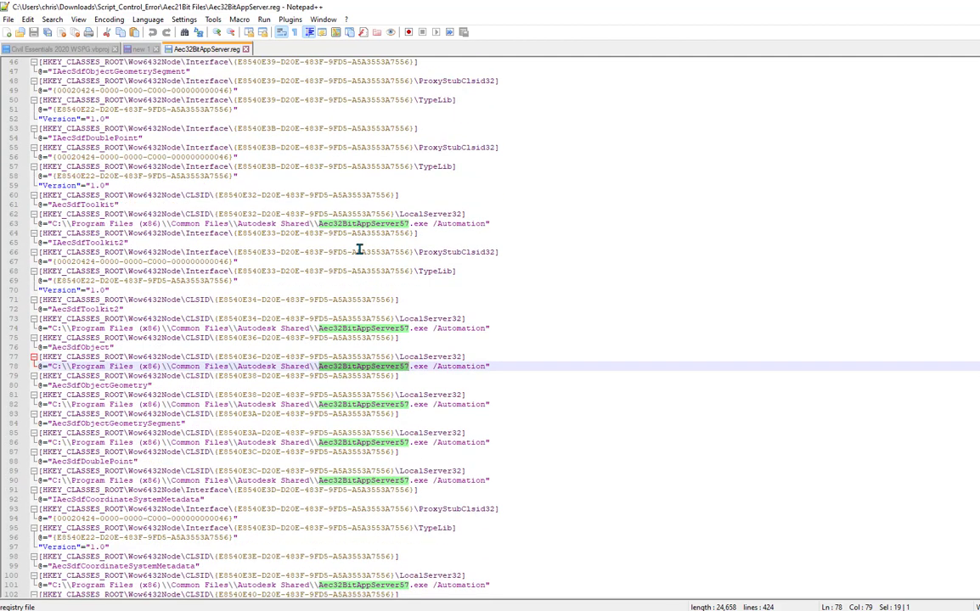
pyautogui.click(428, 223)
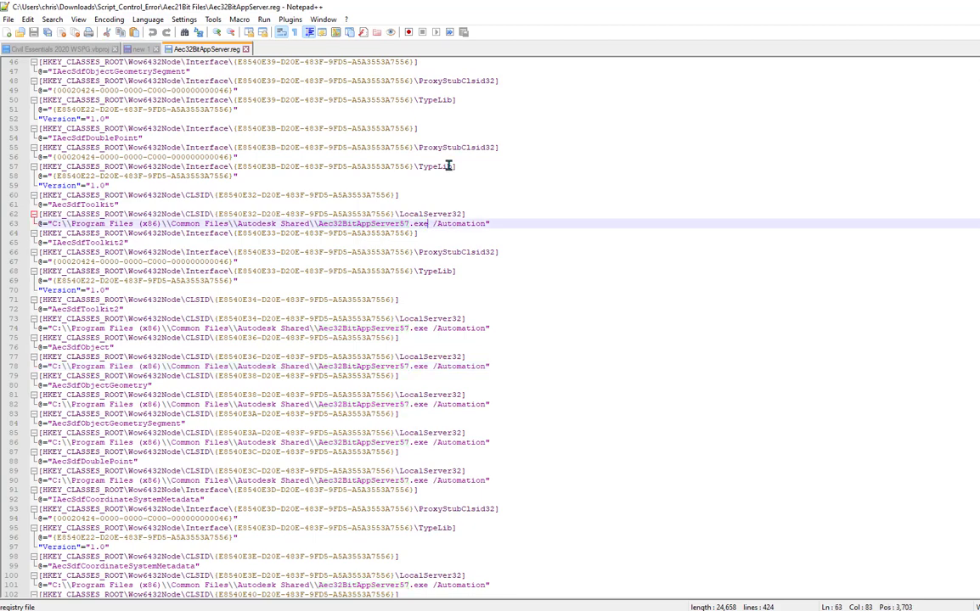
pyautogui.write('.bak')
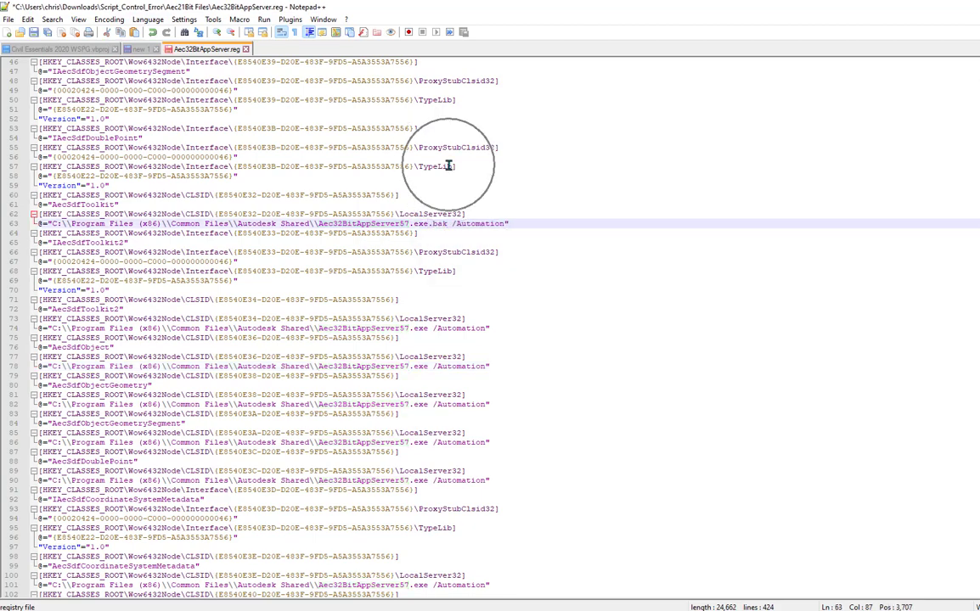
pyautogui.hotkey('shift', 'Left')
pyautogui.hotkey('shift', 'Left')
pyautogui.hotkey('shift', 'Left')
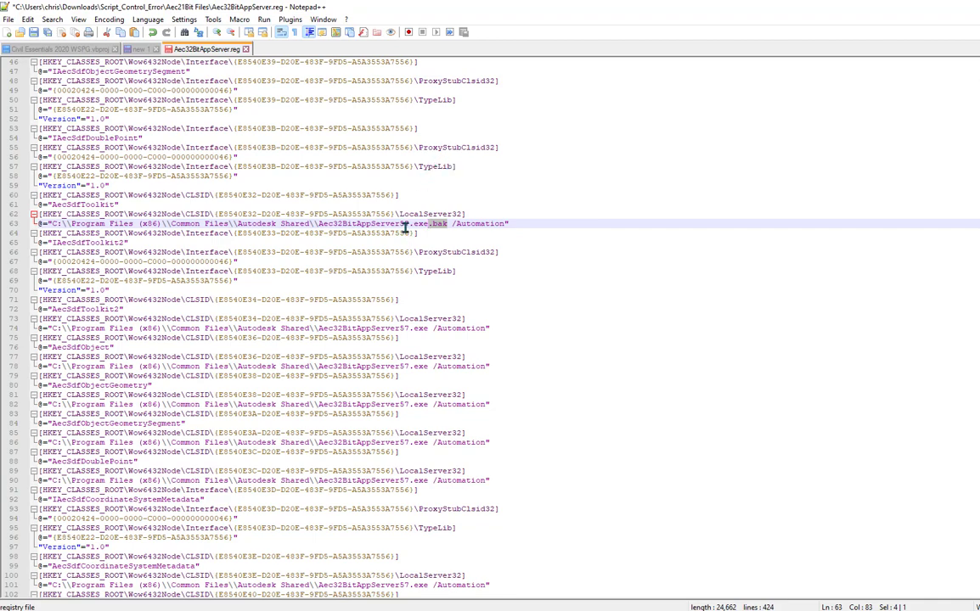
# Set up a Find-and-Replace changing .exe to .exe.bak.
pyautogui.moveTo(407, 223); pyautogui.dragTo(427, 223)
pyautogui.hotkey('ctrl', 'h')
pyautogui.moveTo(478, 201); pyautogui.dragTo(645, 95)
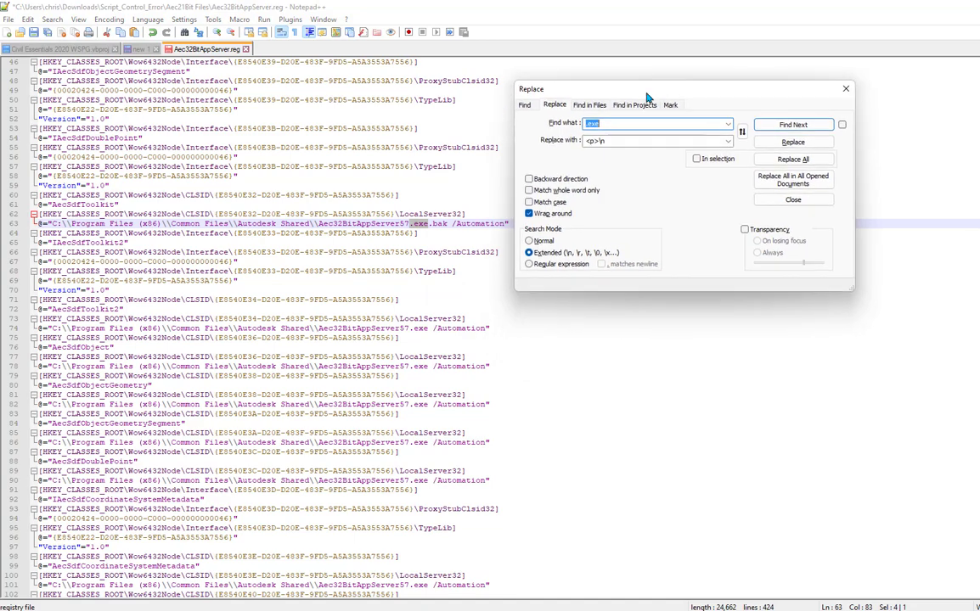
pyautogui.click(633, 141)
pyautogui.write('.exe.bak')
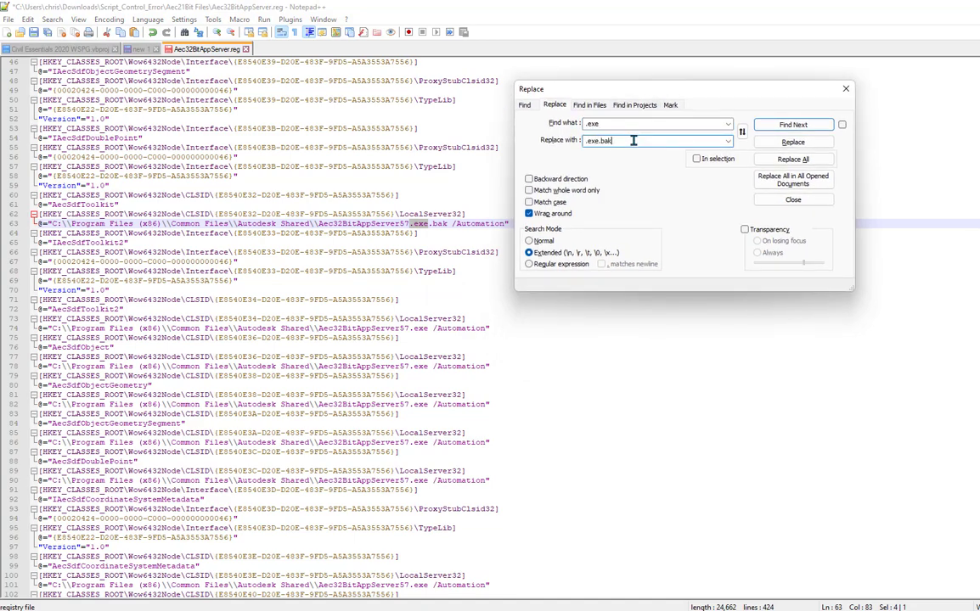
# Replace each remaining .exe path in the file with .exe.bak.
pyautogui.click(808, 144)
pyautogui.click(807, 143)
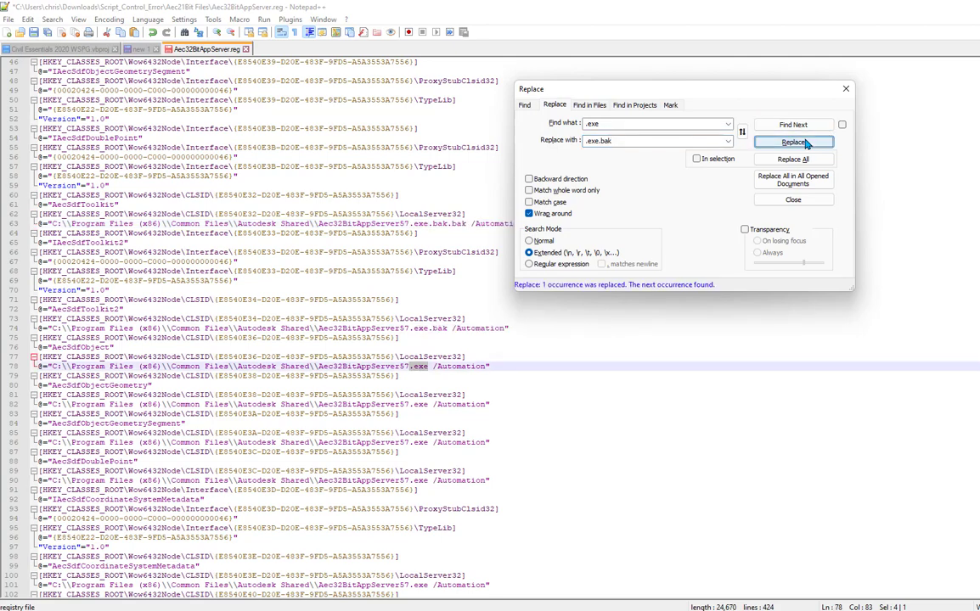
pyautogui.click(807, 143)
pyautogui.click(807, 144)
pyautogui.click(807, 143)
pyautogui.click(807, 144)
pyautogui.click(807, 143)
pyautogui.click(807, 143)
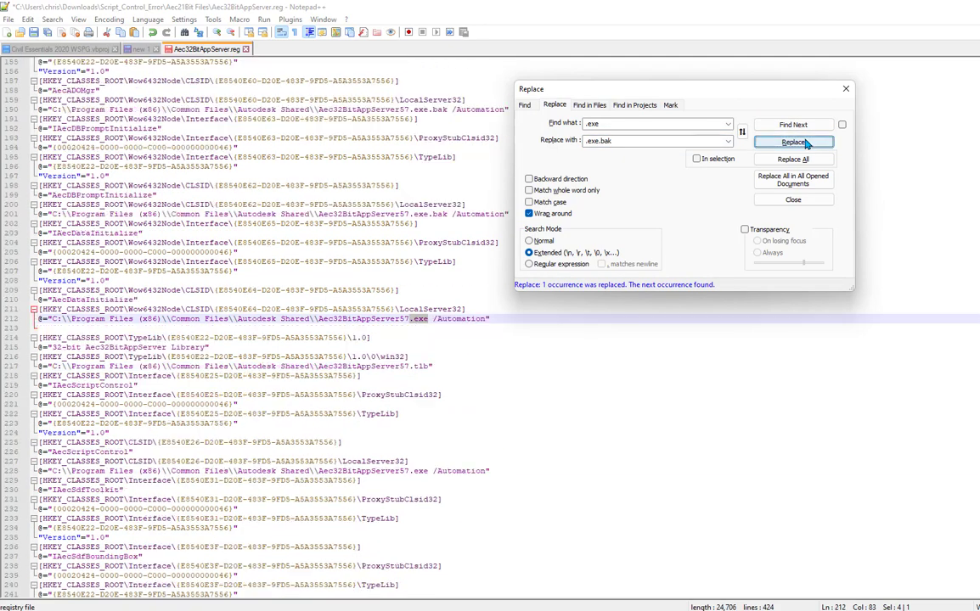
pyautogui.click(807, 143)
pyautogui.click(808, 144)
pyautogui.click(807, 144)
pyautogui.click(807, 143)
pyautogui.click(807, 144)
pyautogui.click(807, 143)
pyautogui.click(807, 144)
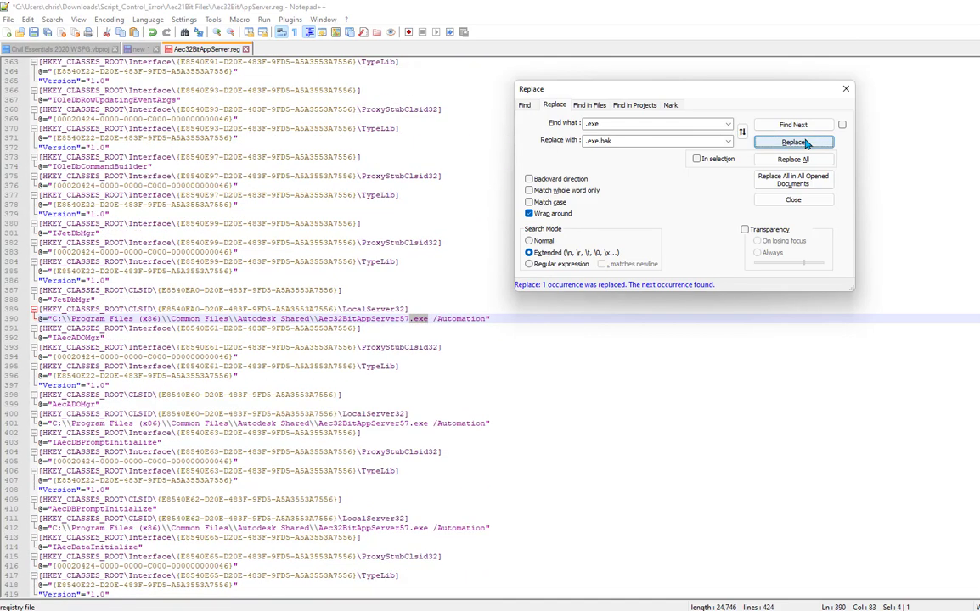
pyautogui.click(807, 143)
pyautogui.click(808, 143)
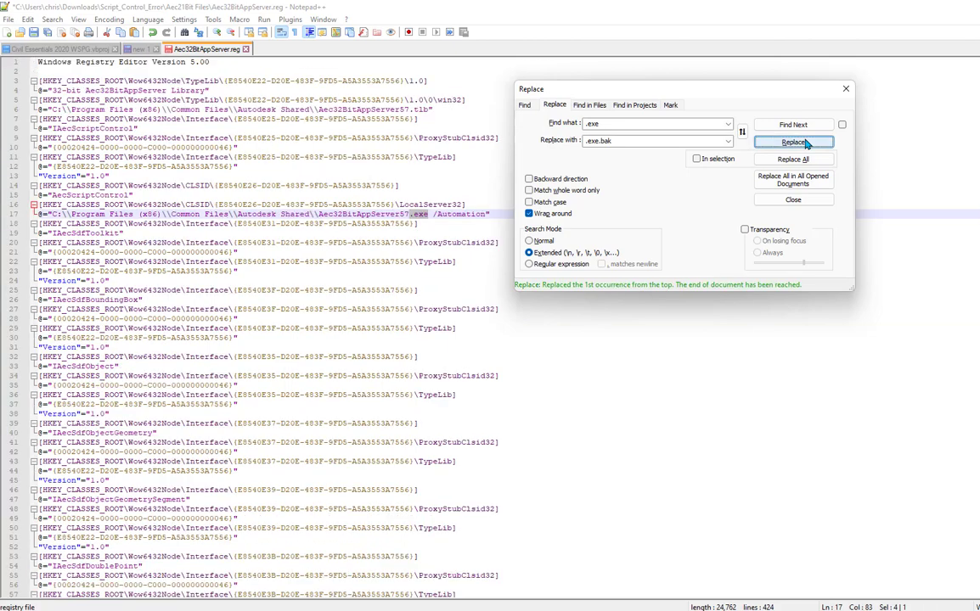
pyautogui.click(807, 144)
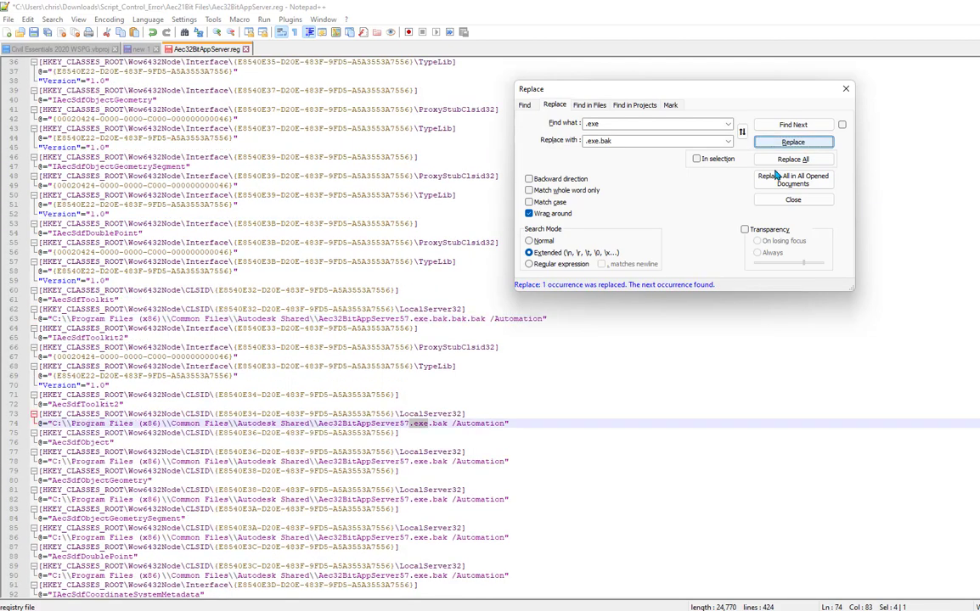
pyautogui.click(476, 213)
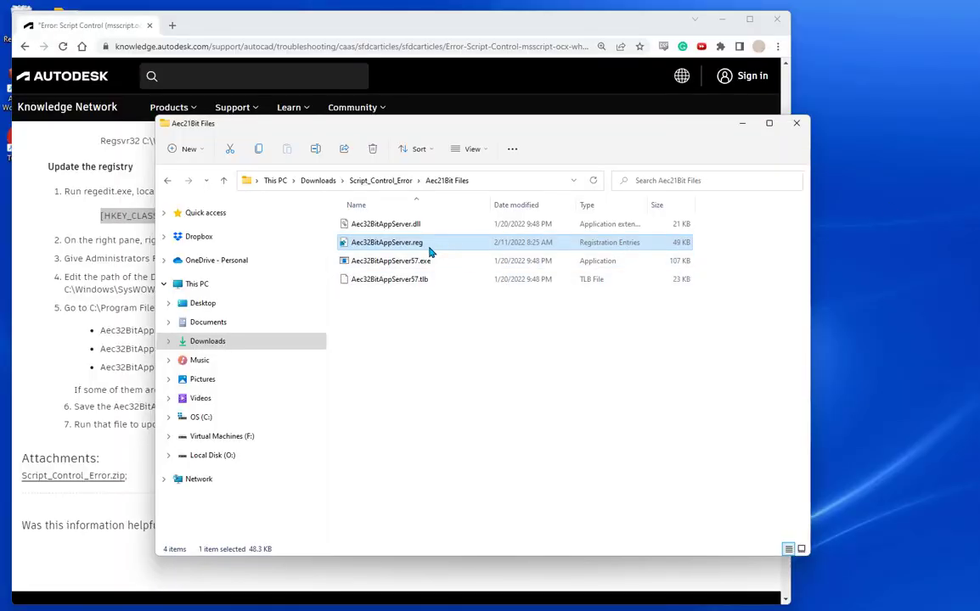
# Merge Aec32BitAppServer.reg from its context menu, confirm, and OK the success message.
pyautogui.rightClick(429, 248)
pyautogui.moveTo(474, 306)
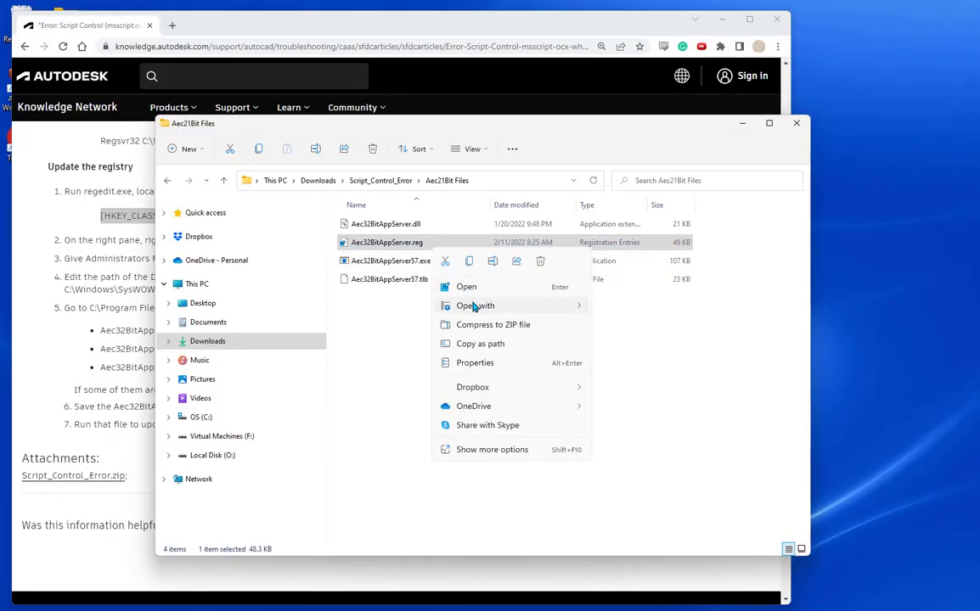
pyautogui.click(624, 311)
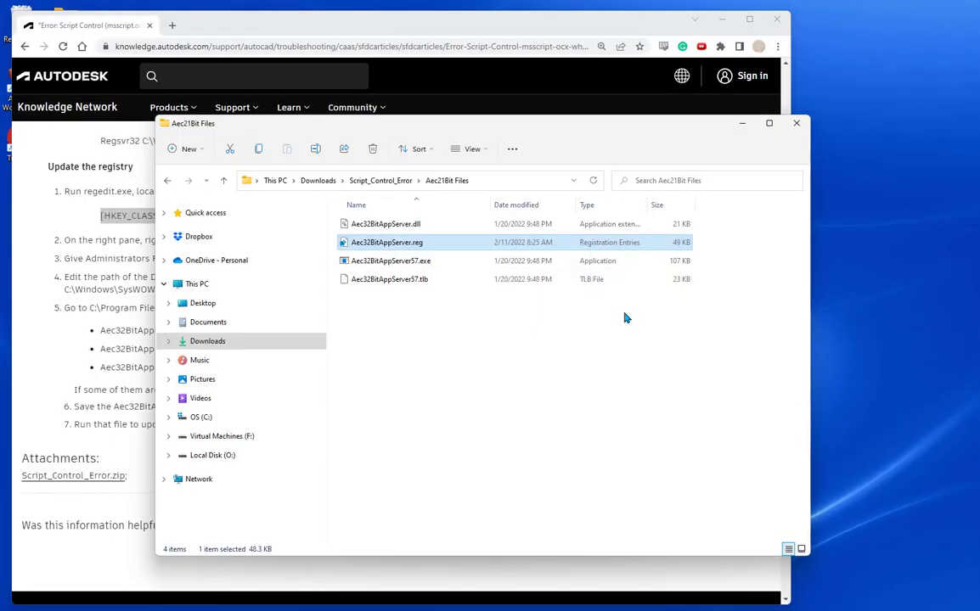
pyautogui.click(659, 331)
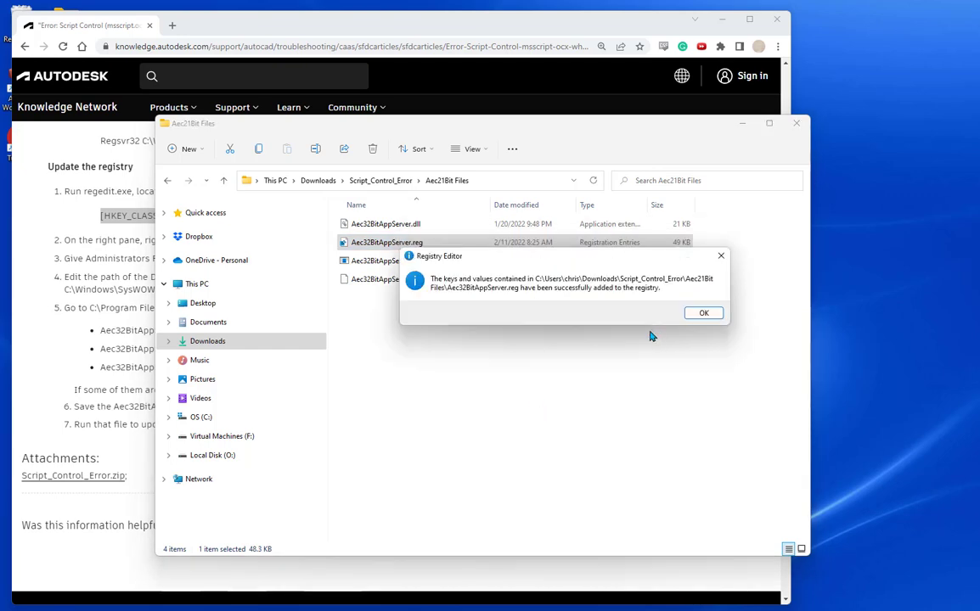
pyautogui.click(700, 314)
pyautogui.click(158, 603)
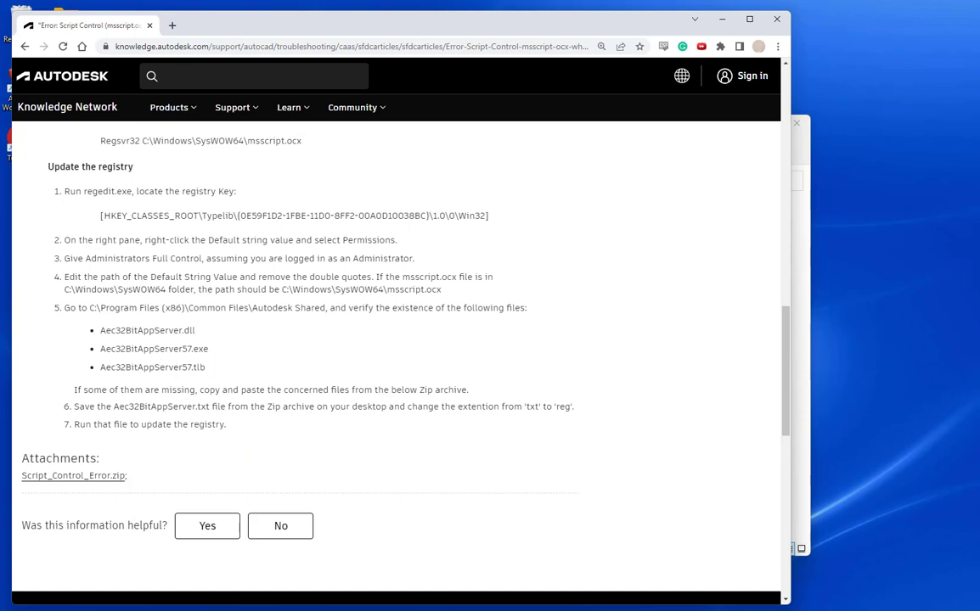
# Search Start for 'civil 3d 2022' and launch Civil 3D 2022.
pyautogui.press('super')
pyautogui.write('civil 3d 20')
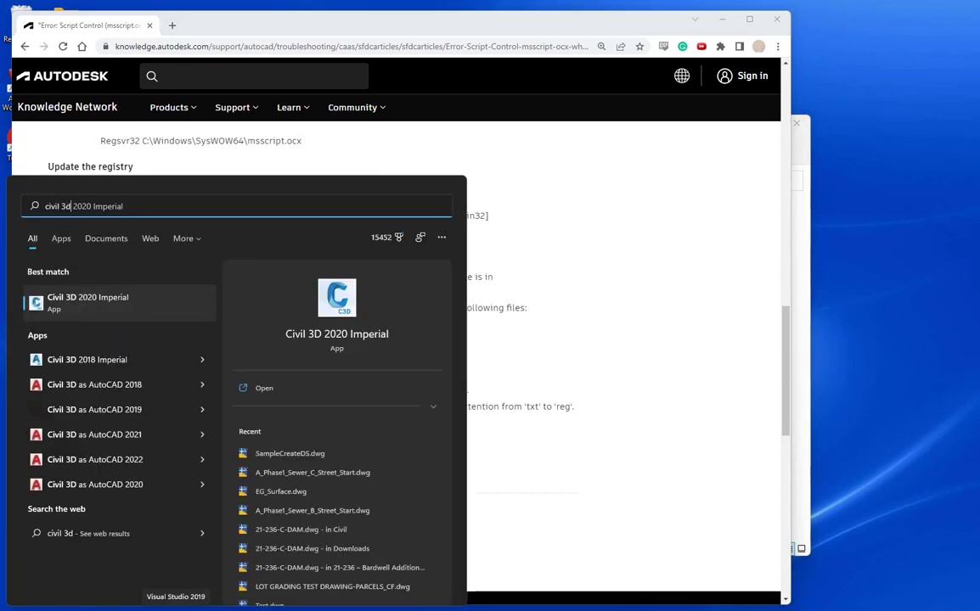
pyautogui.write('22')
pyautogui.press('Return')
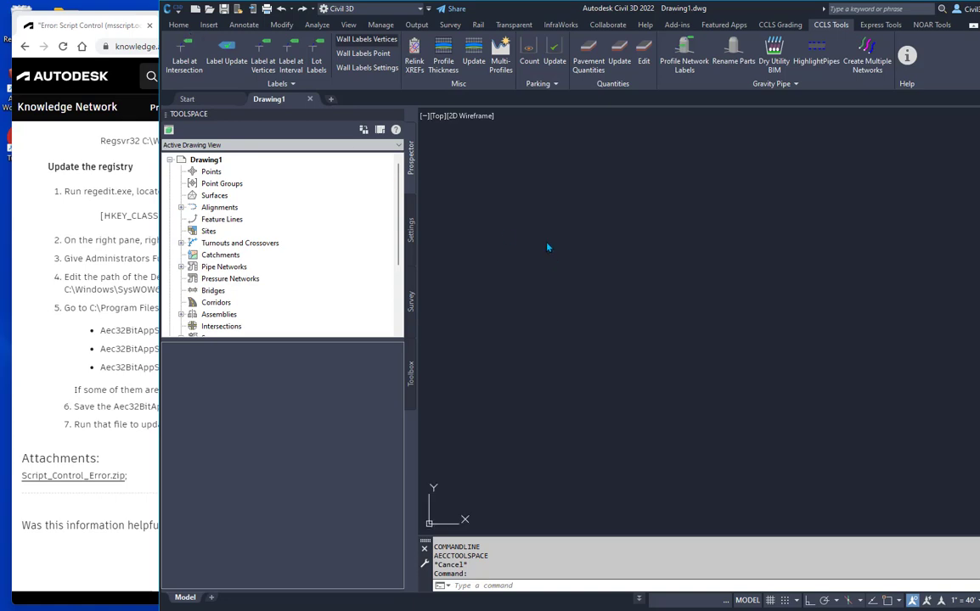
# Start a new pipe network from the Home tab with the default network settings.
pyautogui.click(498, 238)
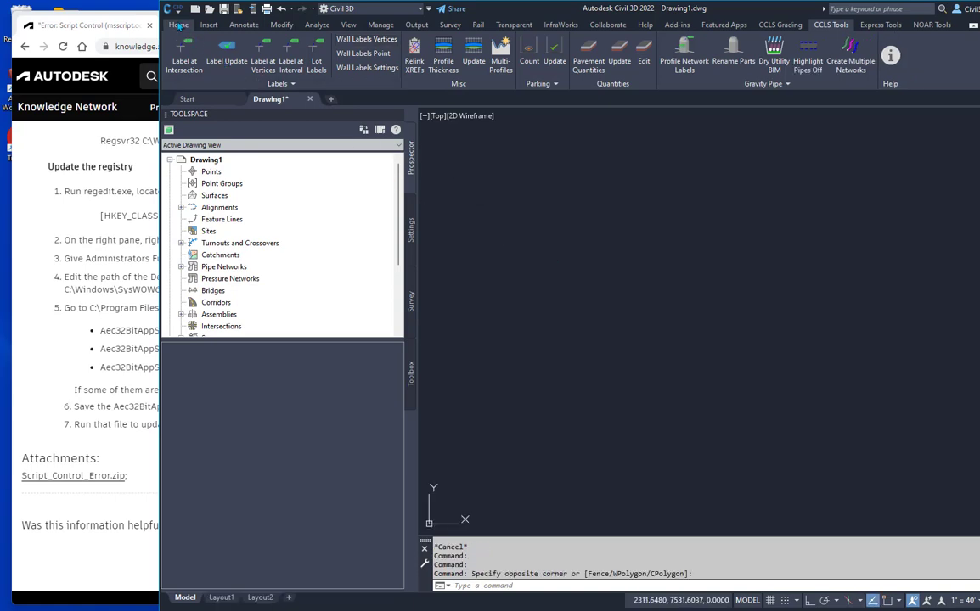
pyautogui.click(179, 25)
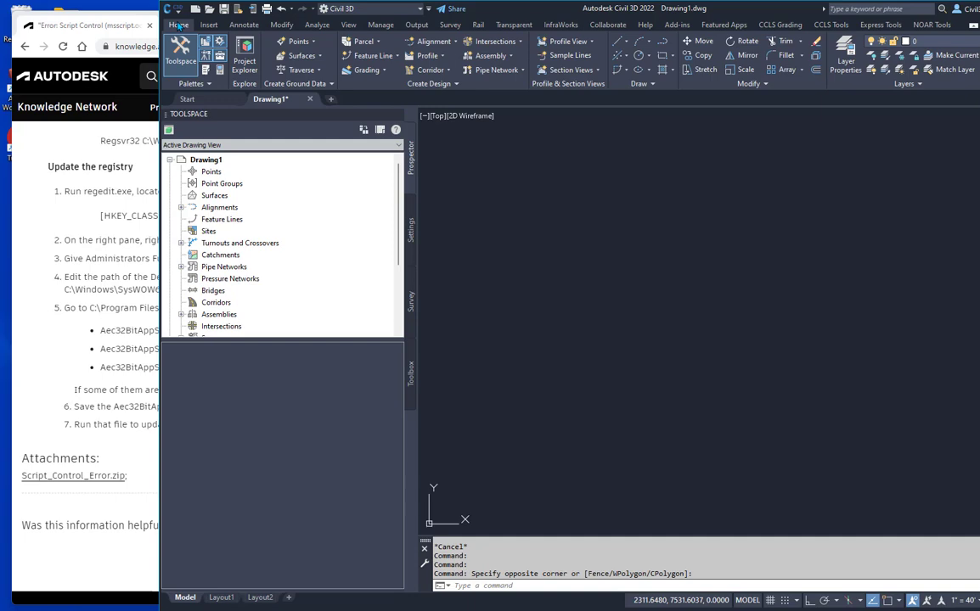
pyautogui.click(521, 72)
pyautogui.click(475, 86)
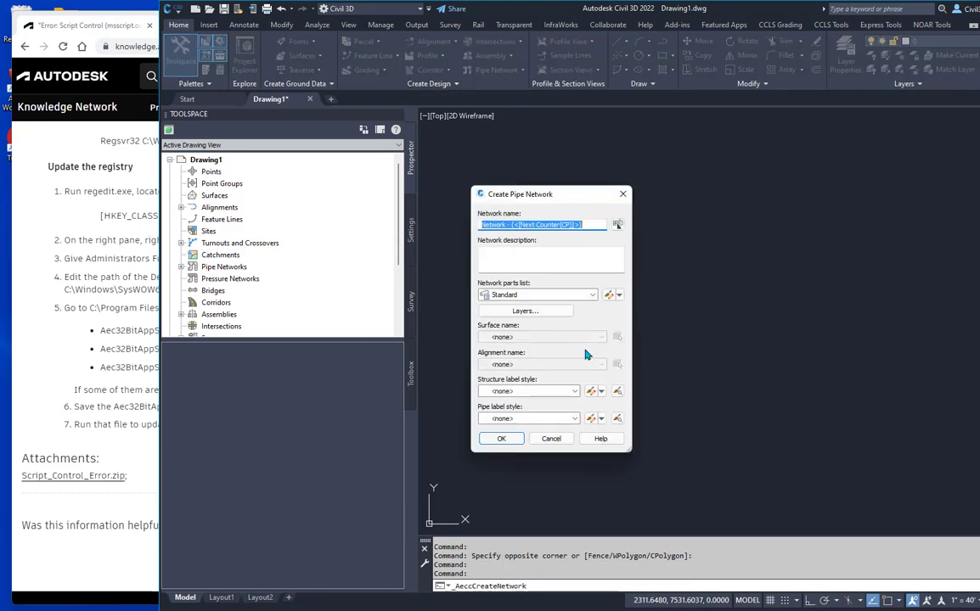
pyautogui.click(504, 438)
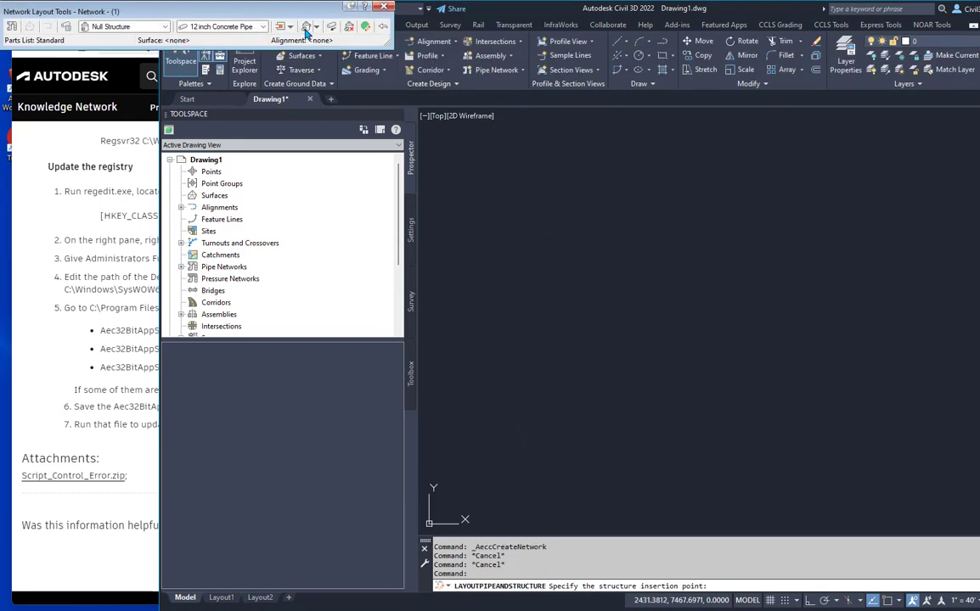
# Place a first structure, enlarge the command history to read the msscript.ocx error, then cancel the layout.
pyautogui.click(485, 360)
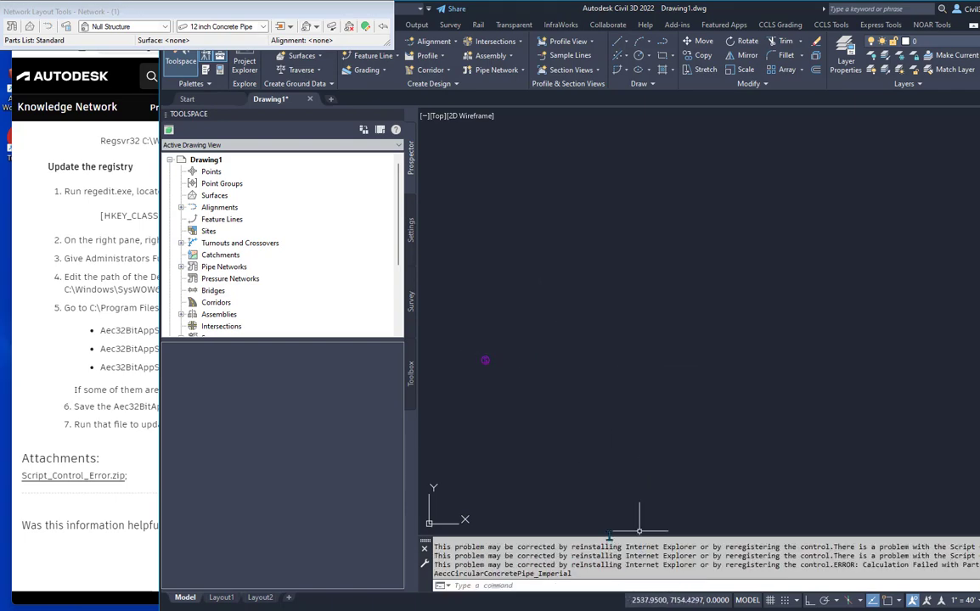
pyautogui.moveTo(562, 592); pyautogui.dragTo(549, 547)
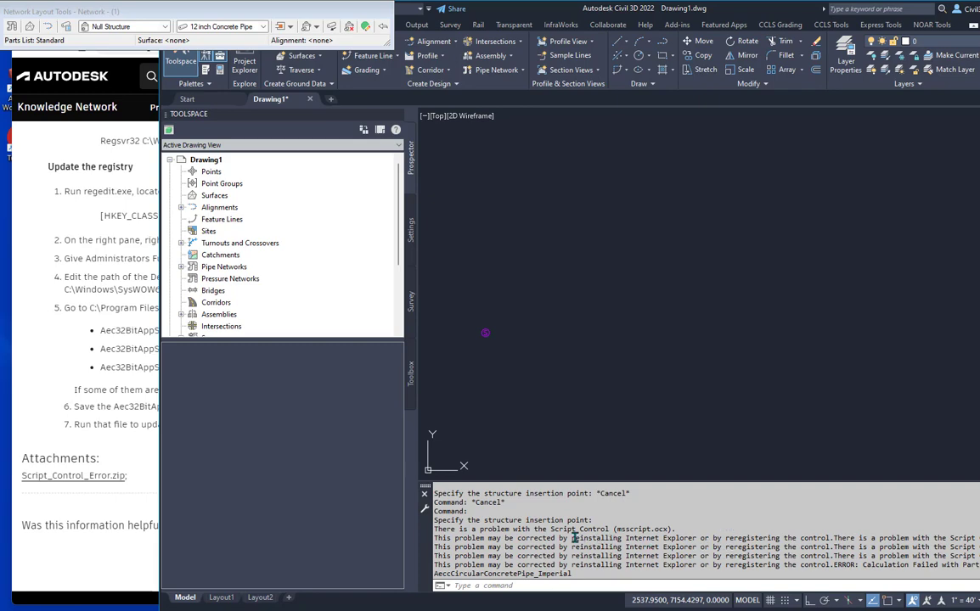
pyautogui.press('Escape')
pyautogui.press('Escape')
pyautogui.press('Escape')
pyautogui.press('Escape')
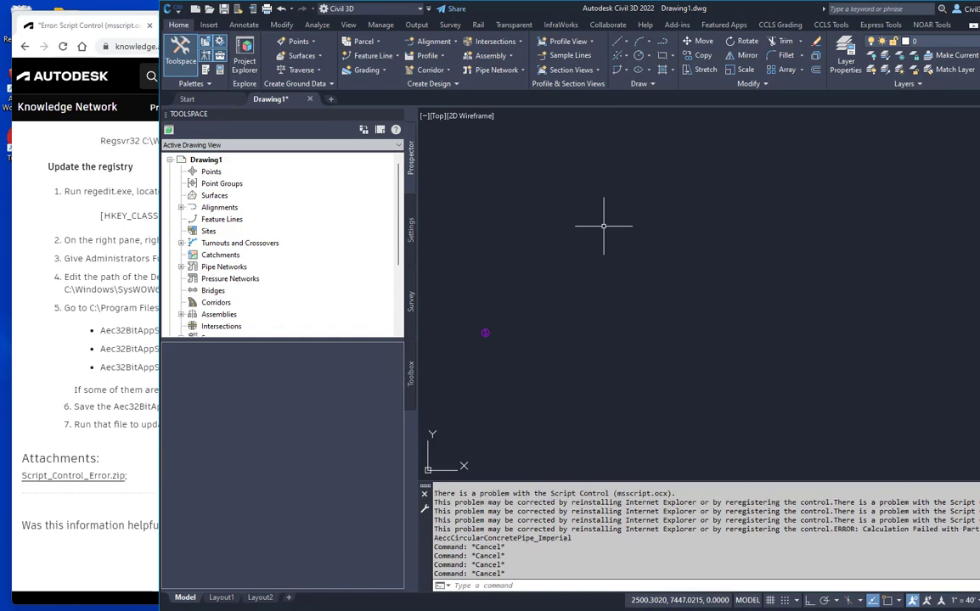
pyautogui.press('Escape')
pyautogui.press('Escape')
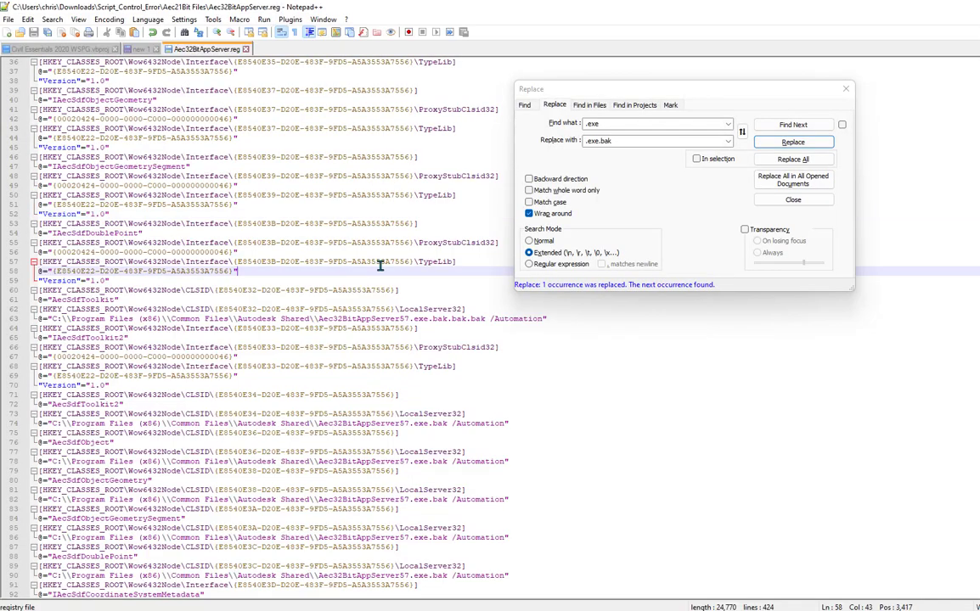
# Undo the .bak additions to the paths in Aec32BitAppServer.reg and close the Replace dialog.
pyautogui.hotkey('ctrl', 'z')
pyautogui.hotkey('ctrl', 'z')
pyautogui.hotkey('ctrl', 'z')
pyautogui.hotkey('ctrl', 'z')
pyautogui.hotkey('ctrl', 'z')
pyautogui.hotkey('ctrl', 'z')
pyautogui.hotkey('ctrl', 'z')
pyautogui.hotkey('ctrl', 'z')
pyautogui.hotkey('ctrl', 'z')
pyautogui.hotkey('ctrl', 'z')
pyautogui.hotkey('ctrl', 'z')
pyautogui.hotkey('ctrl', 'z')
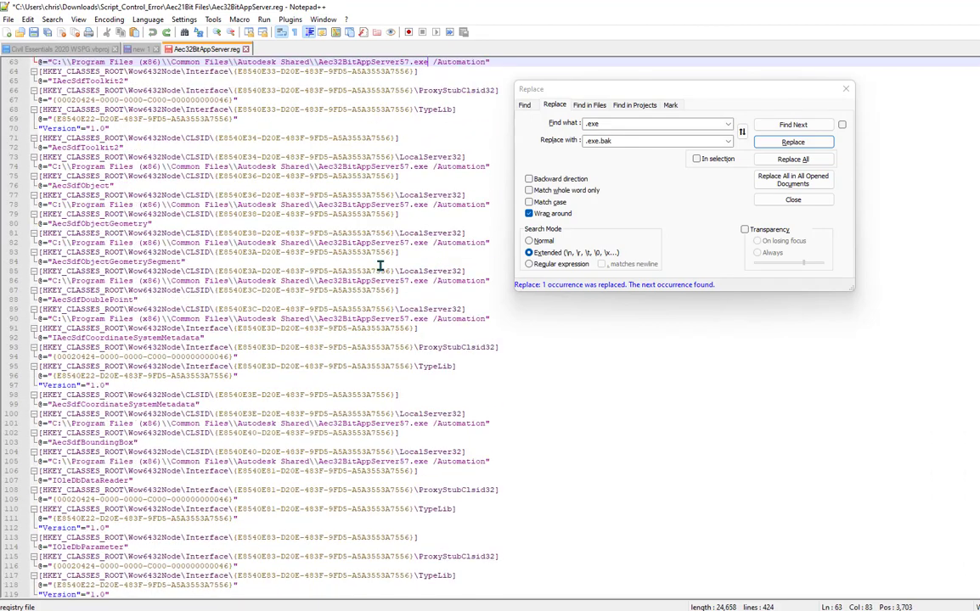
pyautogui.hotkey('ctrl', 'z')
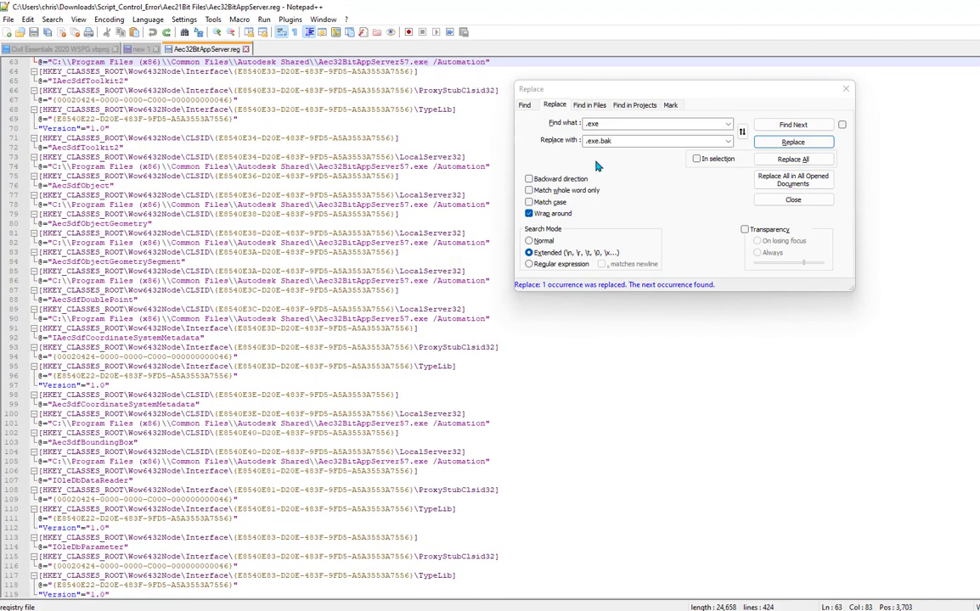
pyautogui.click(846, 88)
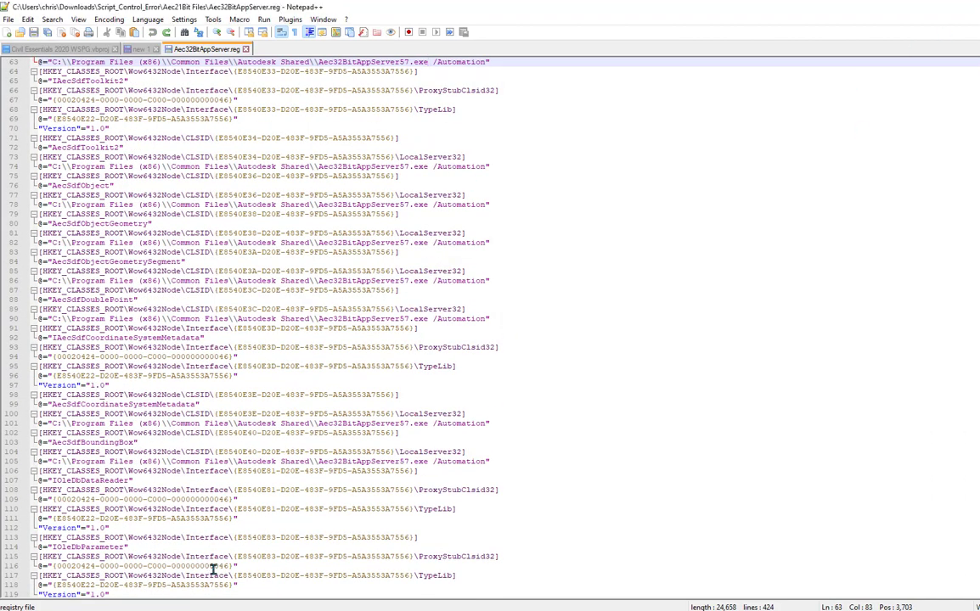
# Merge the corrected Aec32BitAppServer.reg into the registry from File Explorer, confirming the import.
pyautogui.hotkey('alt', 'Tab')
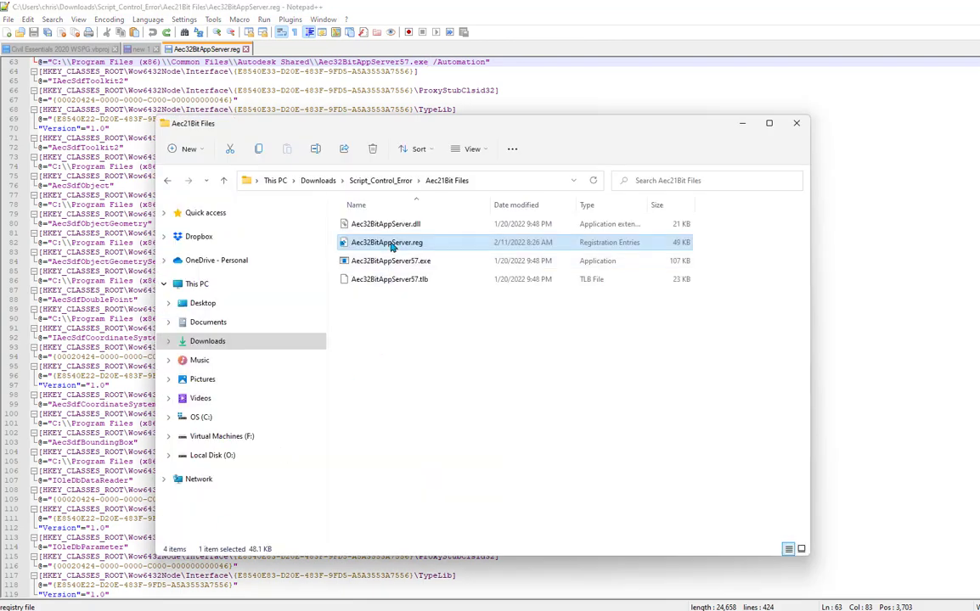
pyautogui.doubleClick(392, 246)
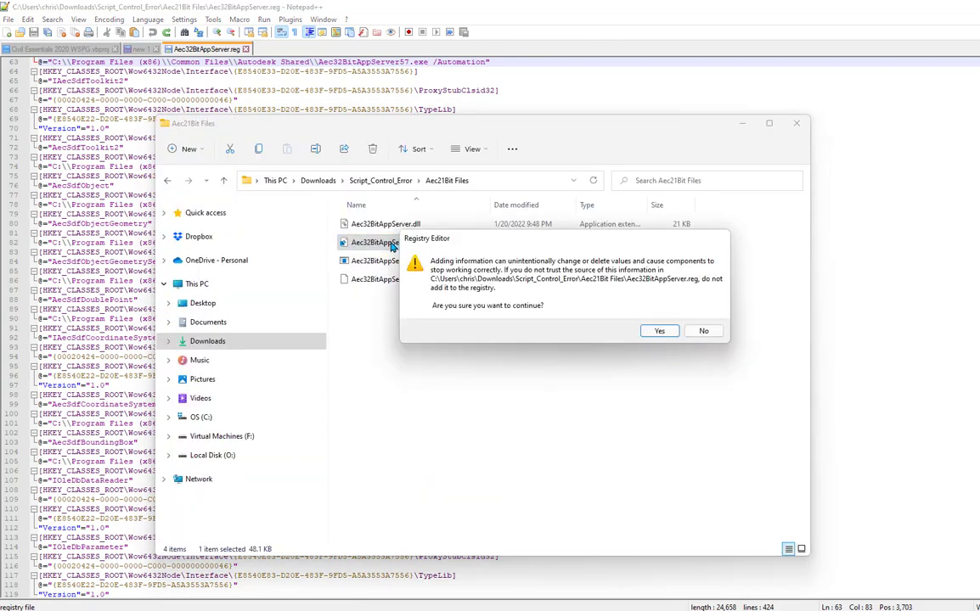
pyautogui.click(660, 331)
pyautogui.click(689, 315)
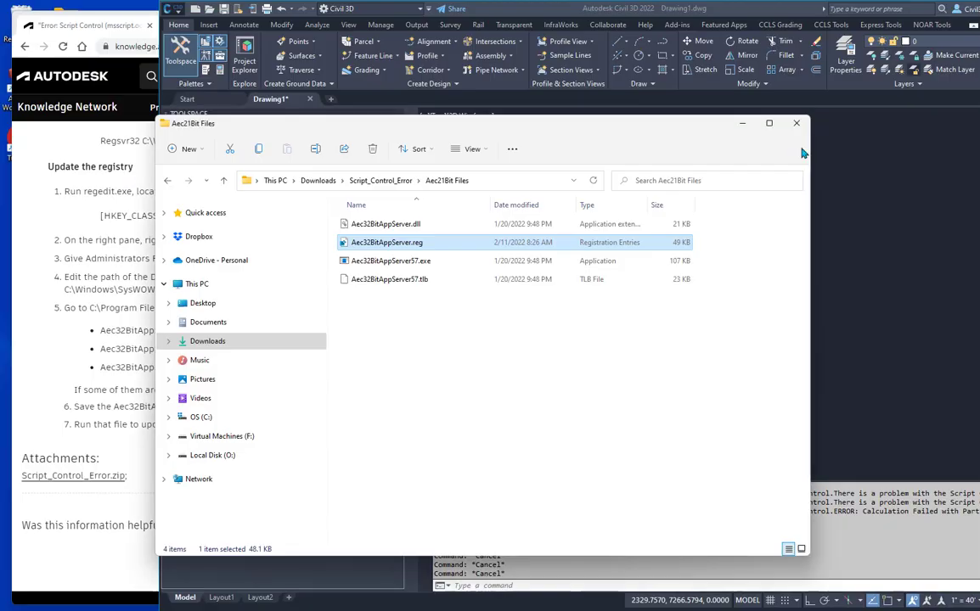
# Start a second pipe network in Civil 3D, accepting the default network settings.
pyautogui.click(536, 81)
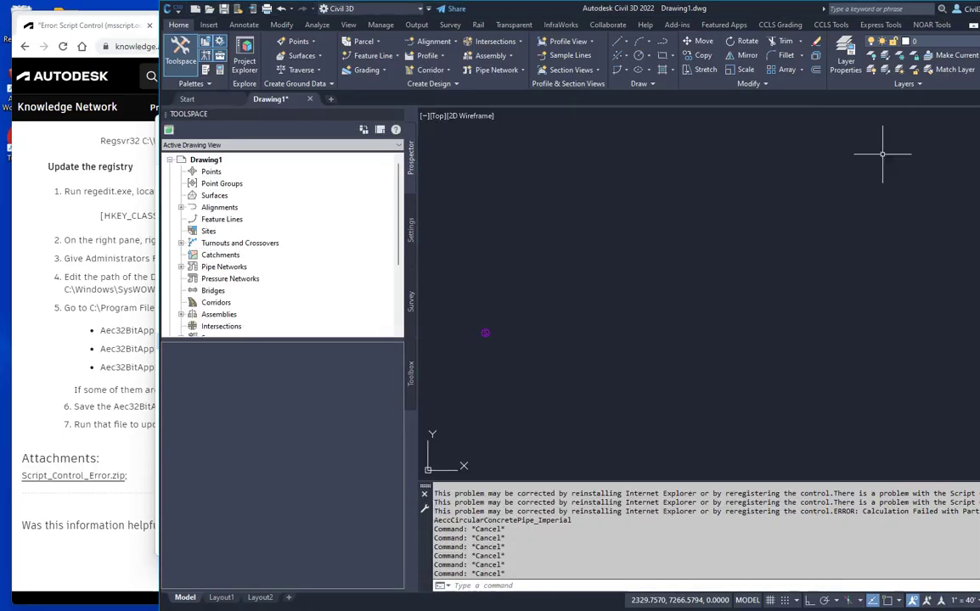
pyautogui.click(496, 70)
pyautogui.click(489, 88)
pyautogui.click(501, 438)
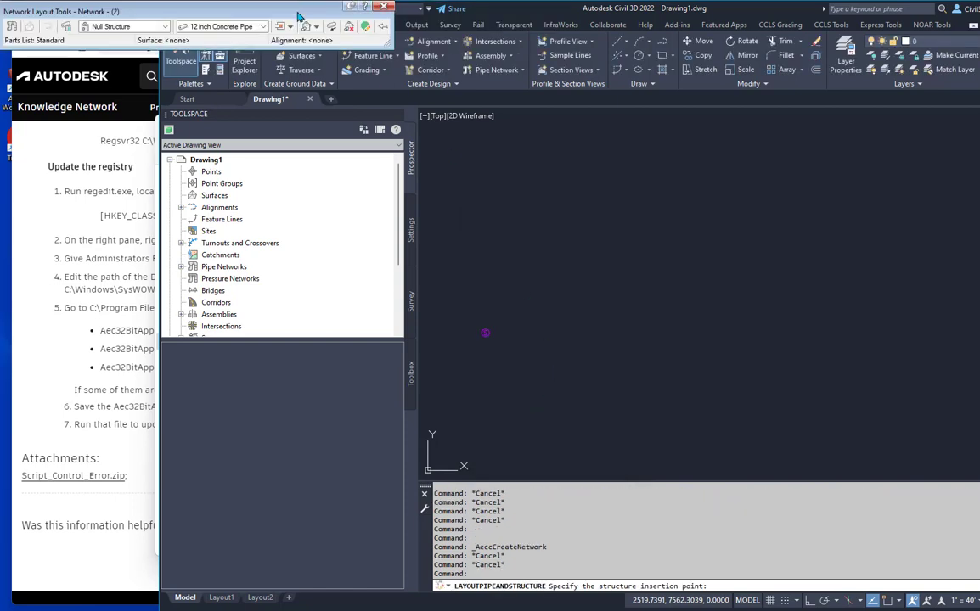
# Lay out a six-point zigzag pipe run, then check the command history for the lingering error.
pyautogui.click(280, 26)
pyautogui.click(457, 360)
pyautogui.click(558, 281)
pyautogui.click(626, 358)
pyautogui.click(683, 278)
pyautogui.click(741, 342)
pyautogui.click(742, 255)
pyautogui.press('Escape')
pyautogui.press('Escape')
pyautogui.press('Escape')
pyautogui.press('Escape')
pyautogui.press('Escape')
pyautogui.press('Escape')
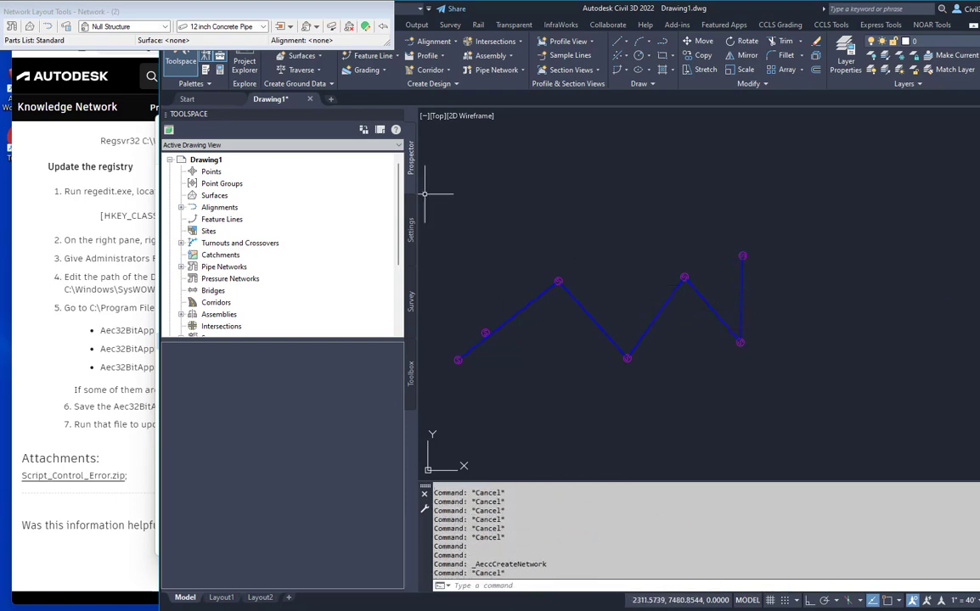
pyautogui.scroll(2, 526, 553)
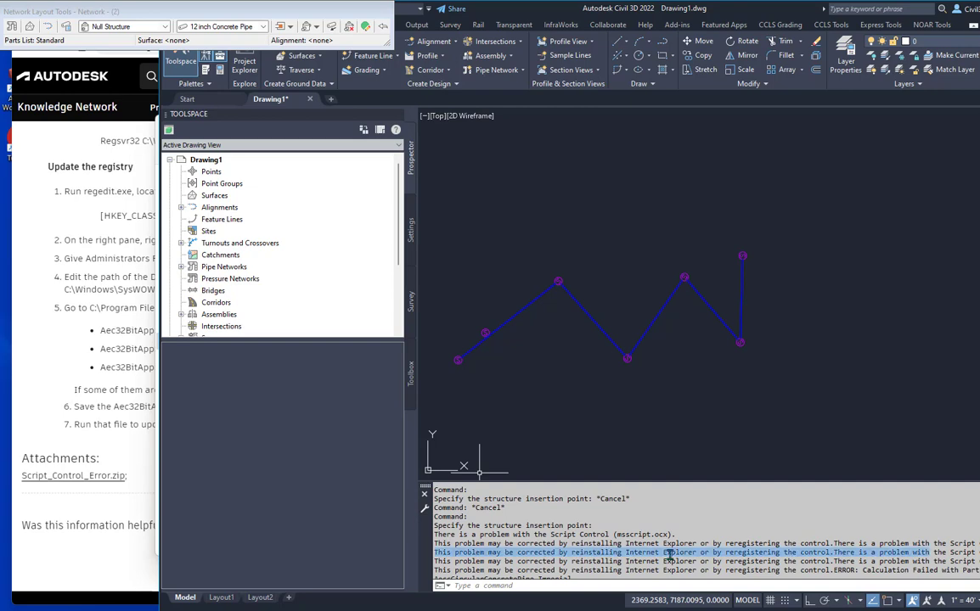
pyautogui.moveTo(526, 554)
pyautogui.mouseDown()
pyautogui.moveTo(592, 528)
pyautogui.moveTo(677, 534)
pyautogui.mouseUp()
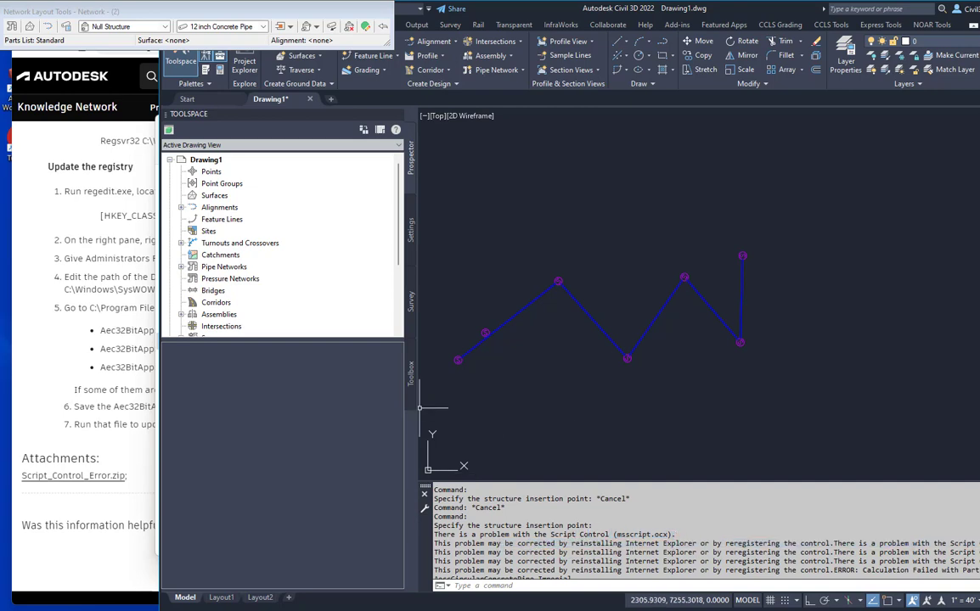